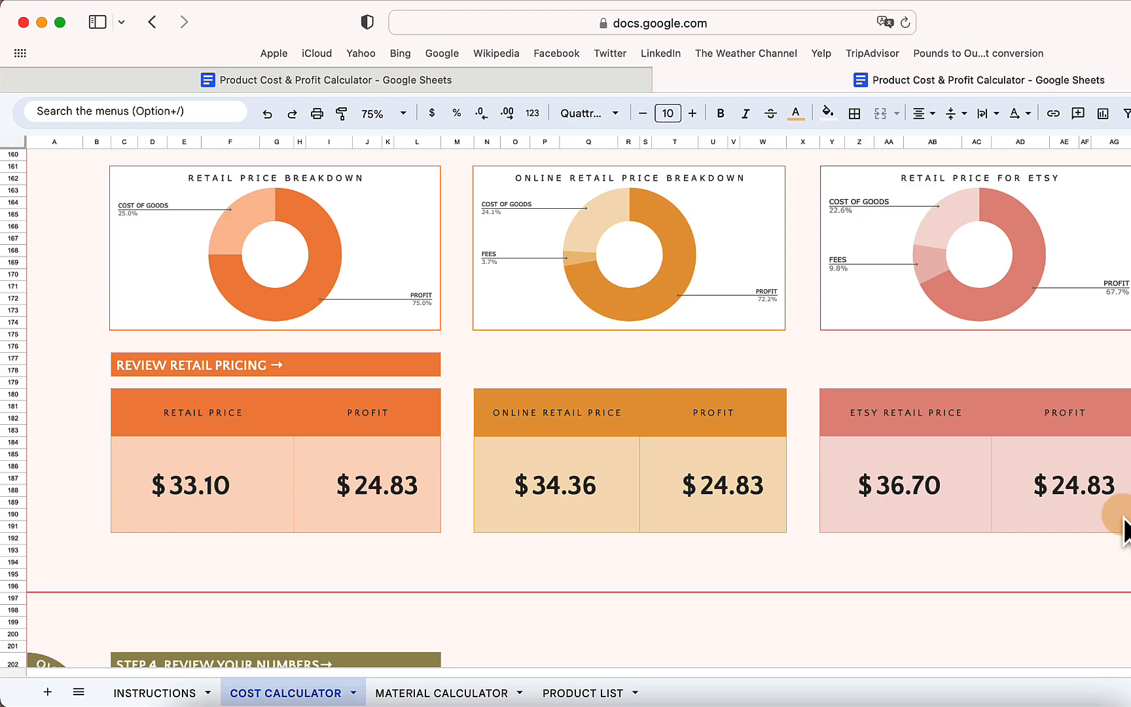
Step: Turn off the price adjustment options for both Etsy and Shopify in the retail pricing section
scroll(1125, 527, "up", 5)
left_click(1113, 201)
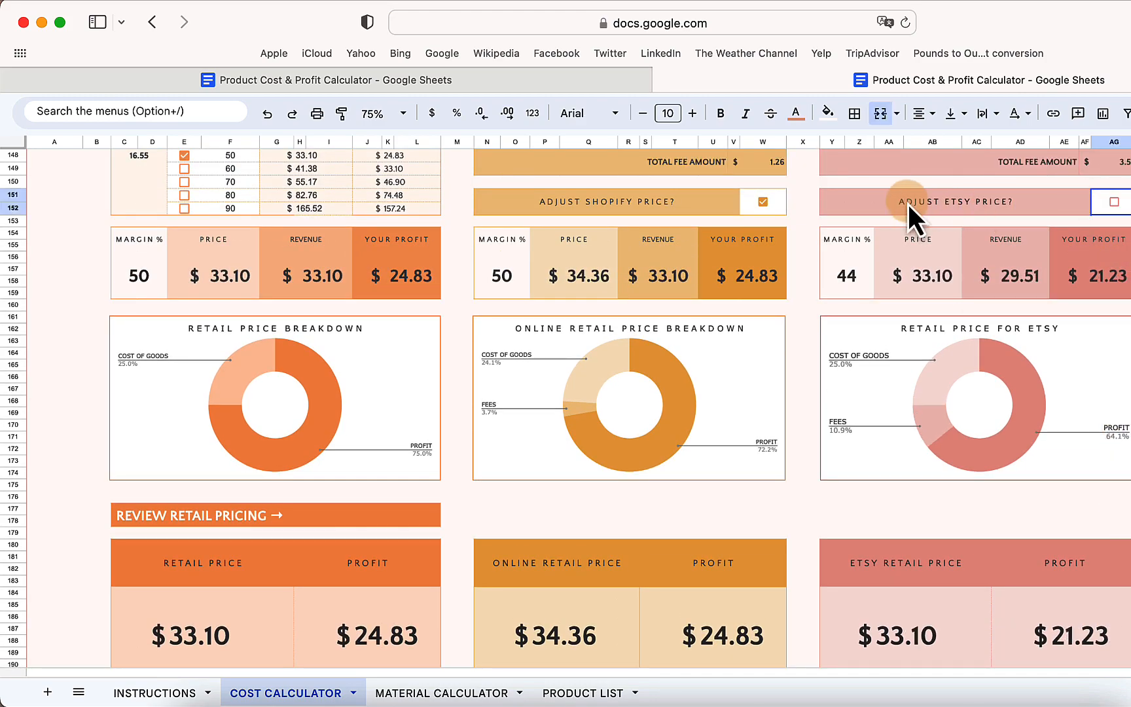
left_click(763, 202)
Step: Set the profit goal to a monthly amount of $2000 in the profit goals section
scroll(761, 201, "down", 5)
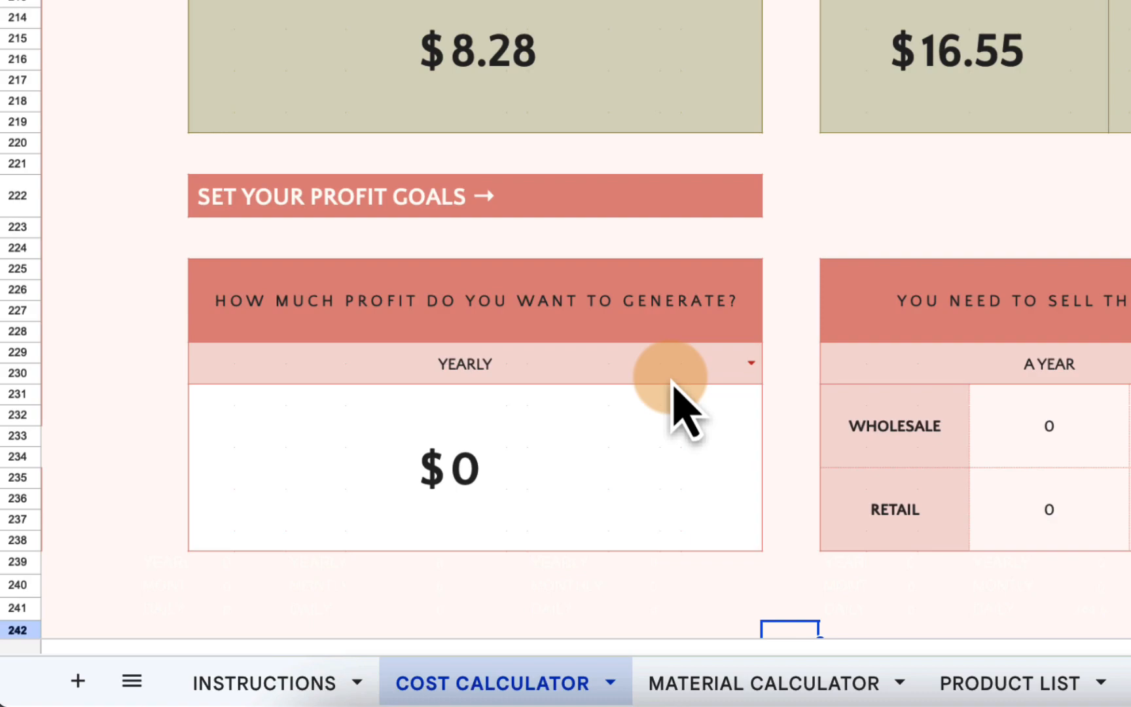
left_click(748, 365)
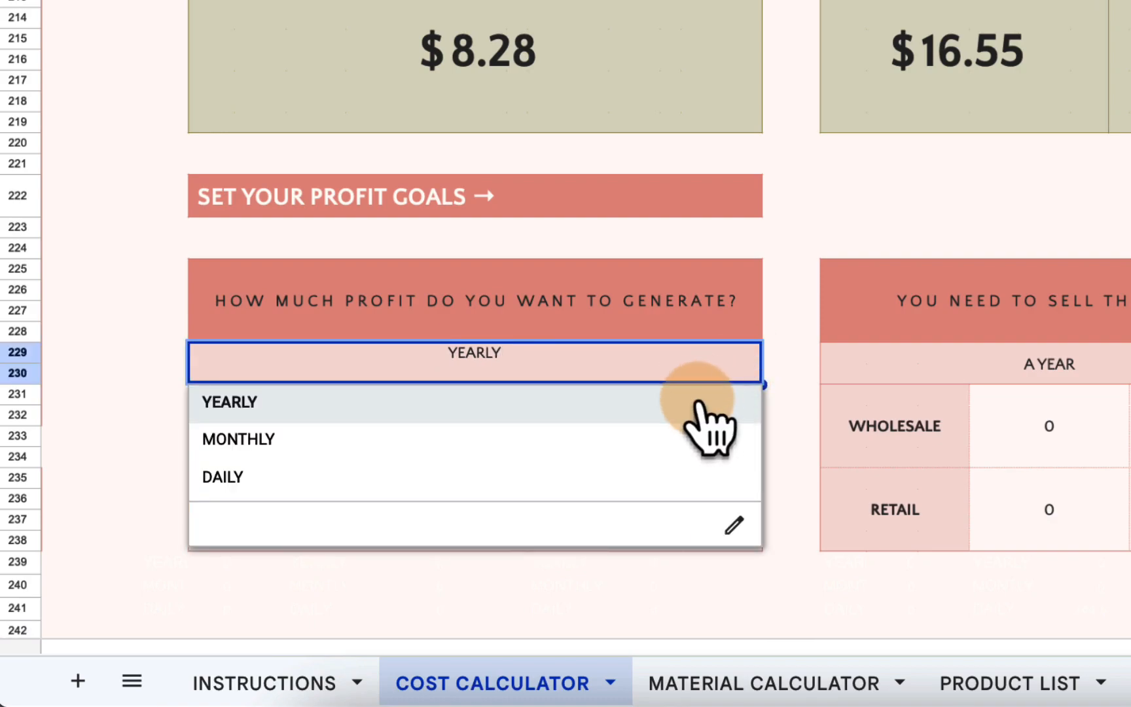
left_click(681, 452)
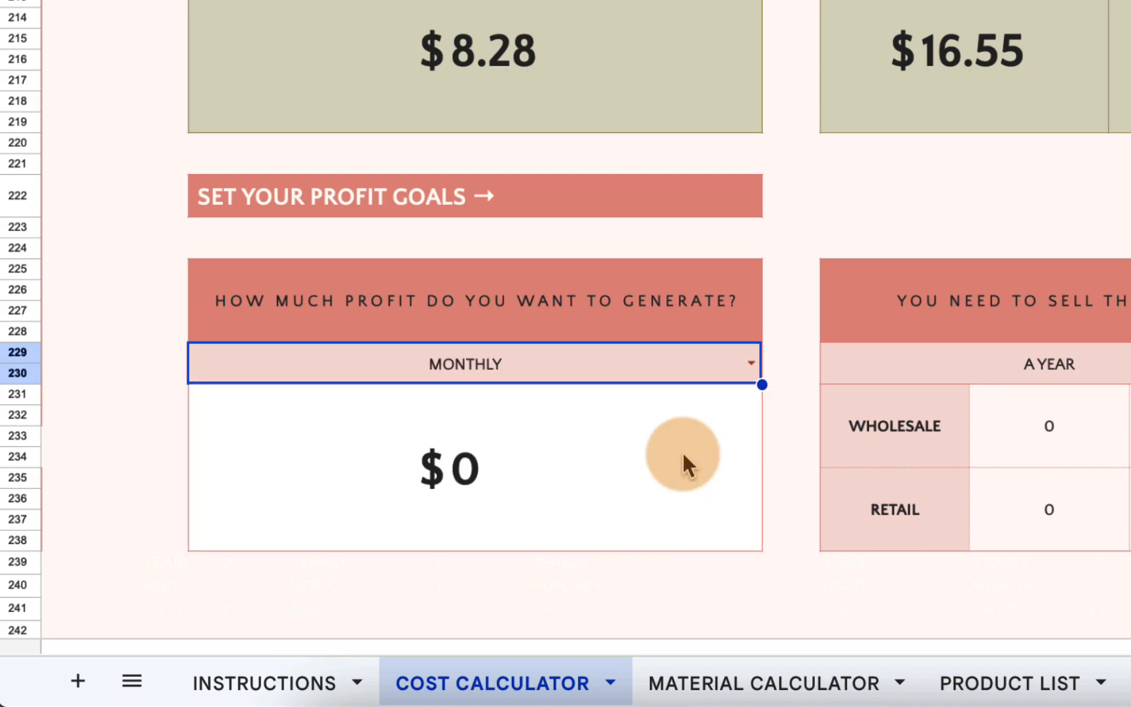
left_click(655, 462)
type("2000")
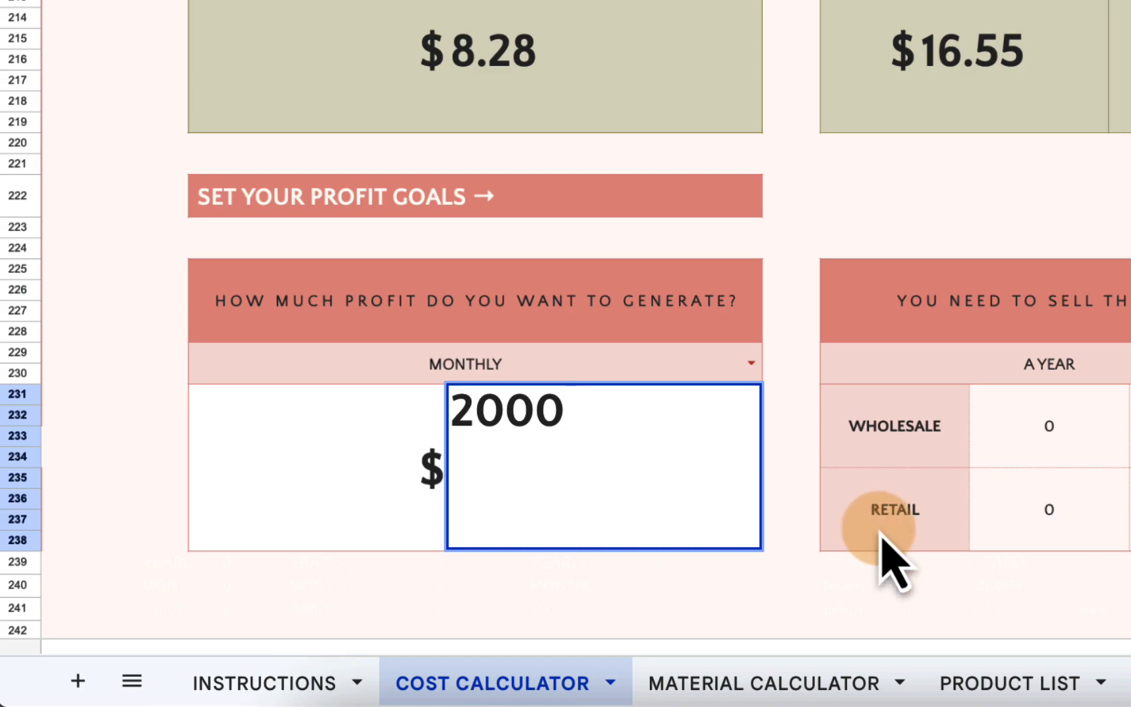
left_click(841, 588)
Step: Change the profit goal period to yearly and set the goal amount to $50000
scroll(844, 606, "right", 8)
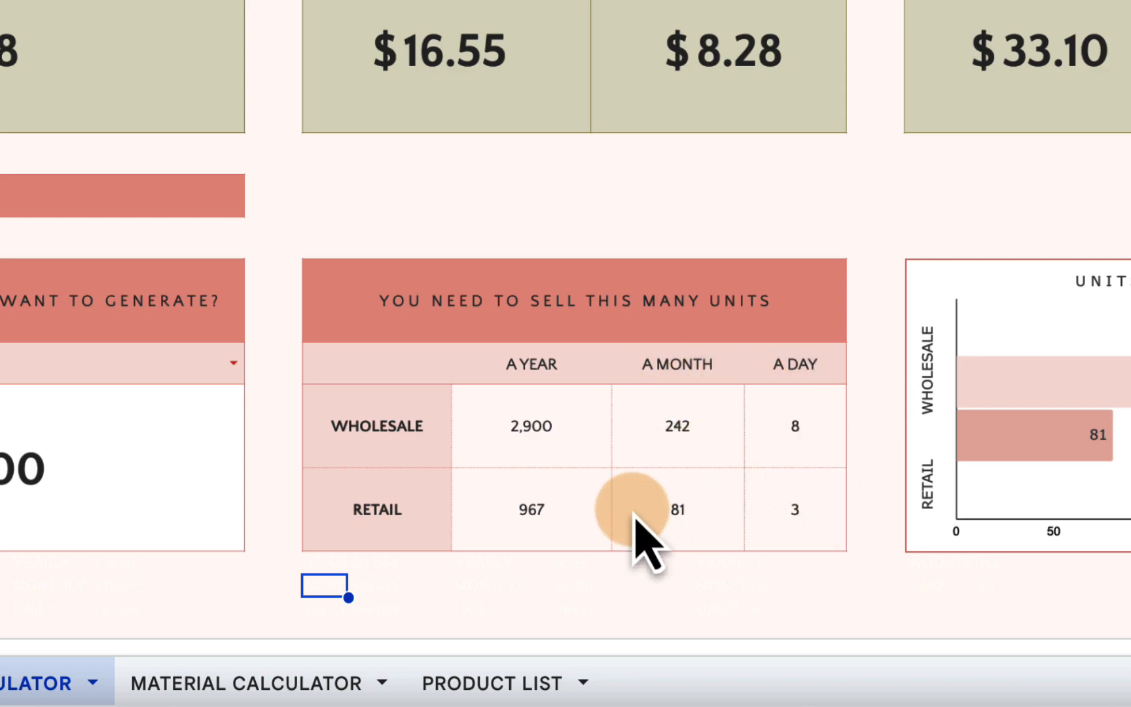
left_click(233, 362)
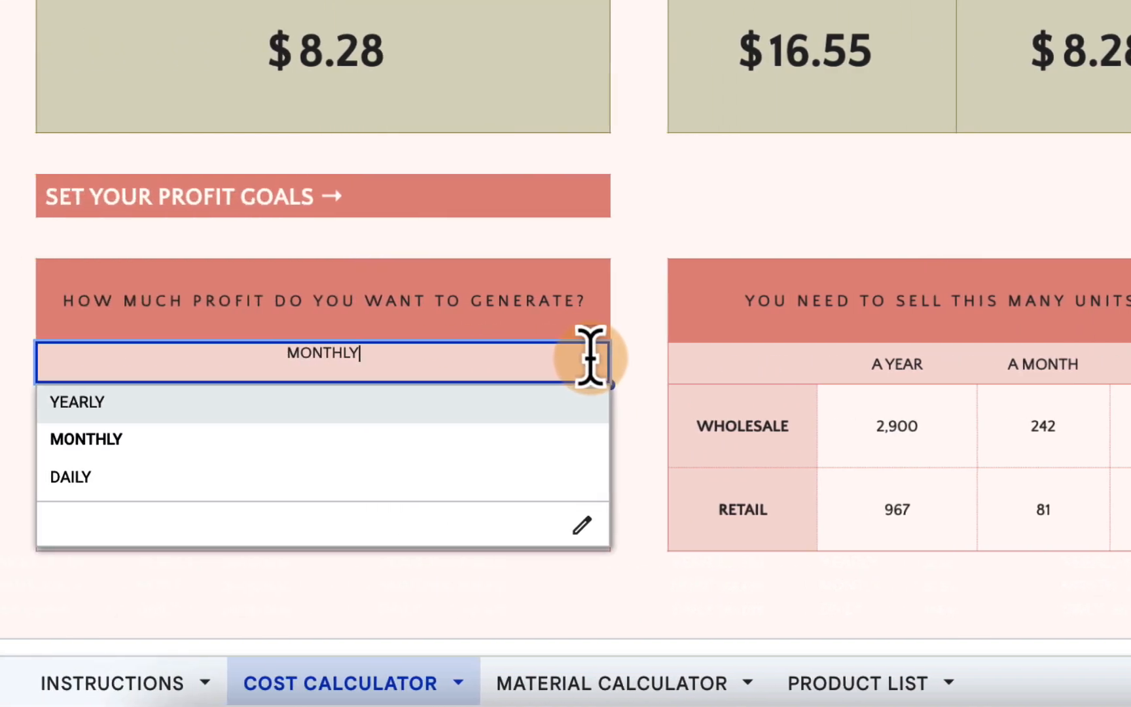
left_click(549, 402)
left_click(502, 479)
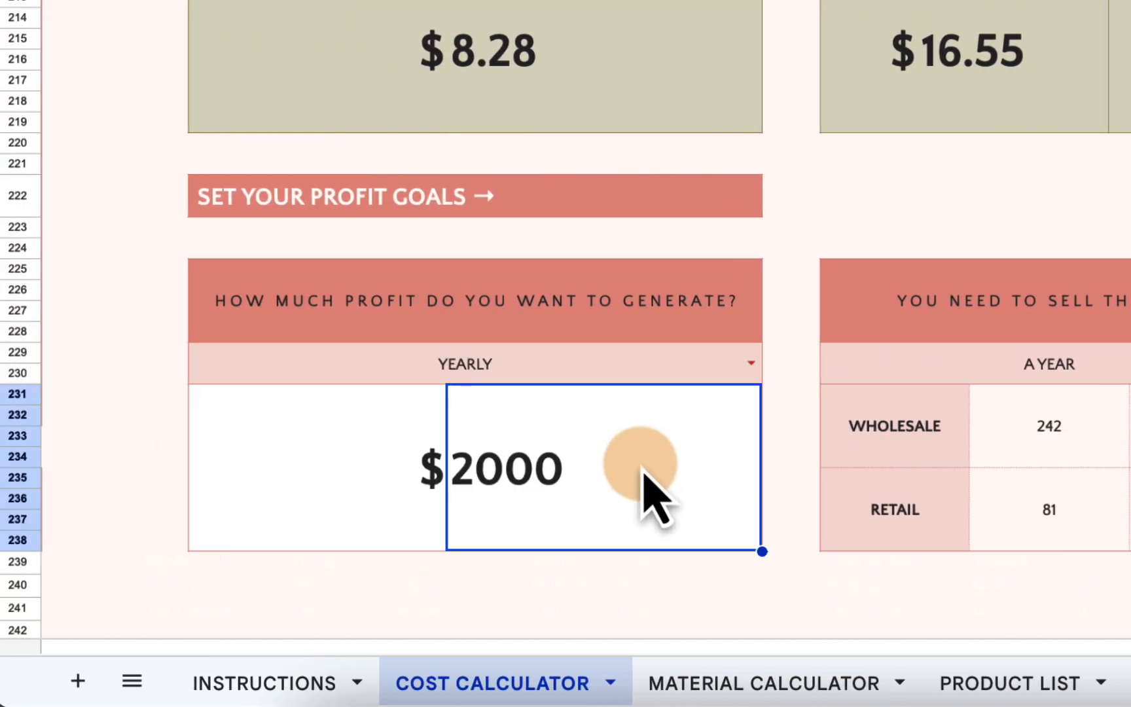
type("5")
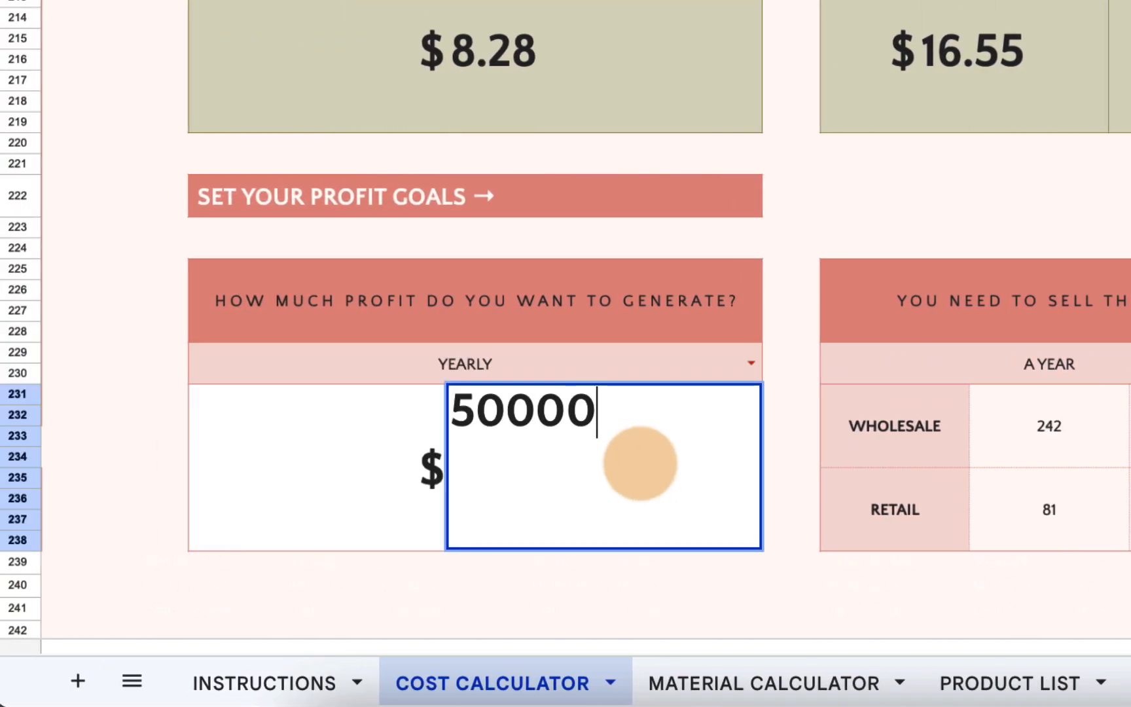
type("0000")
left_click(790, 609)
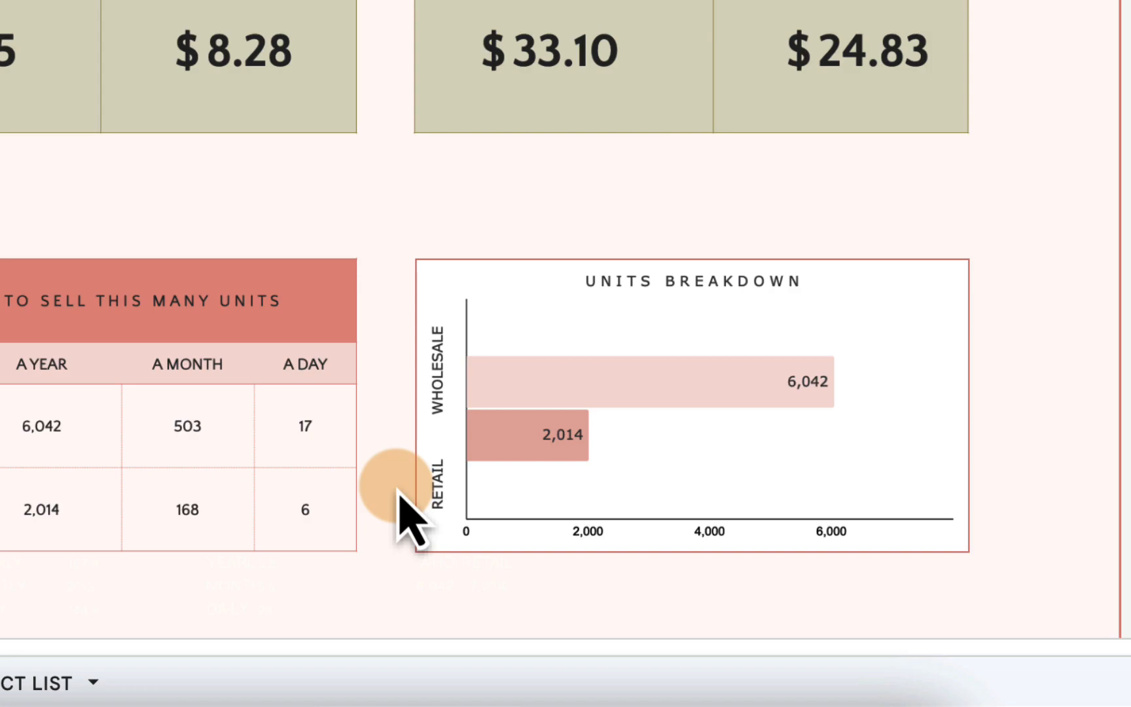
Step: Follow the Jump to Top link at the end of the Cost Calculator sheet back to cell A1
scroll(397, 488, "down", 3)
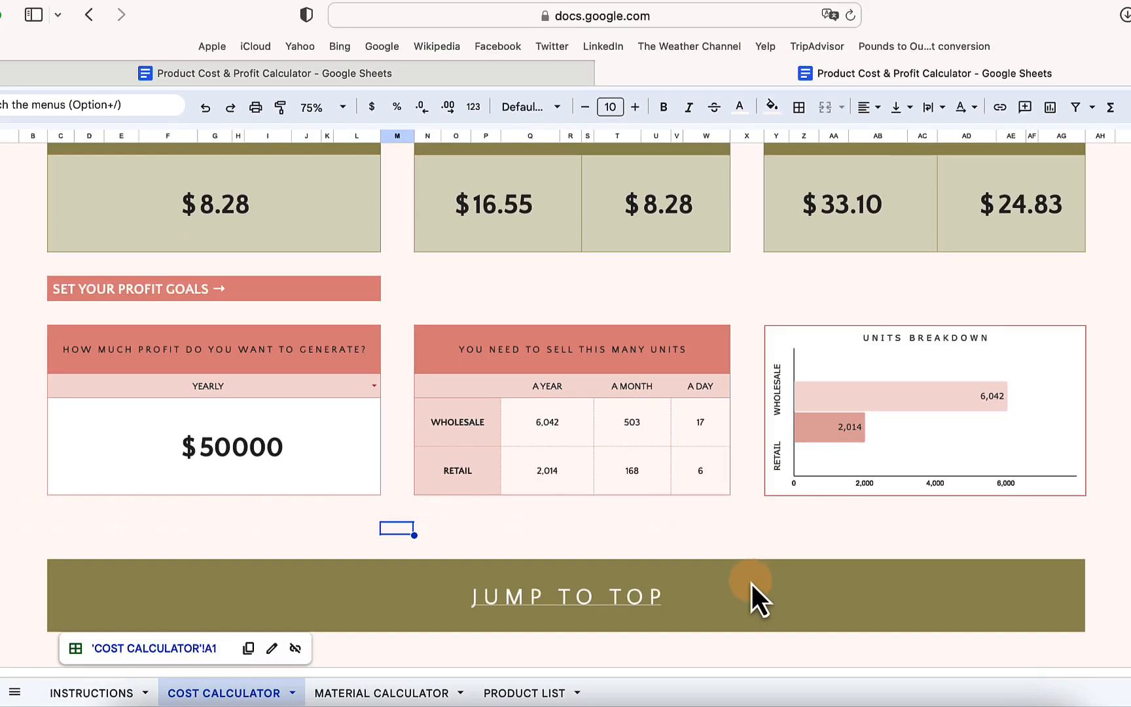
left_click(576, 604)
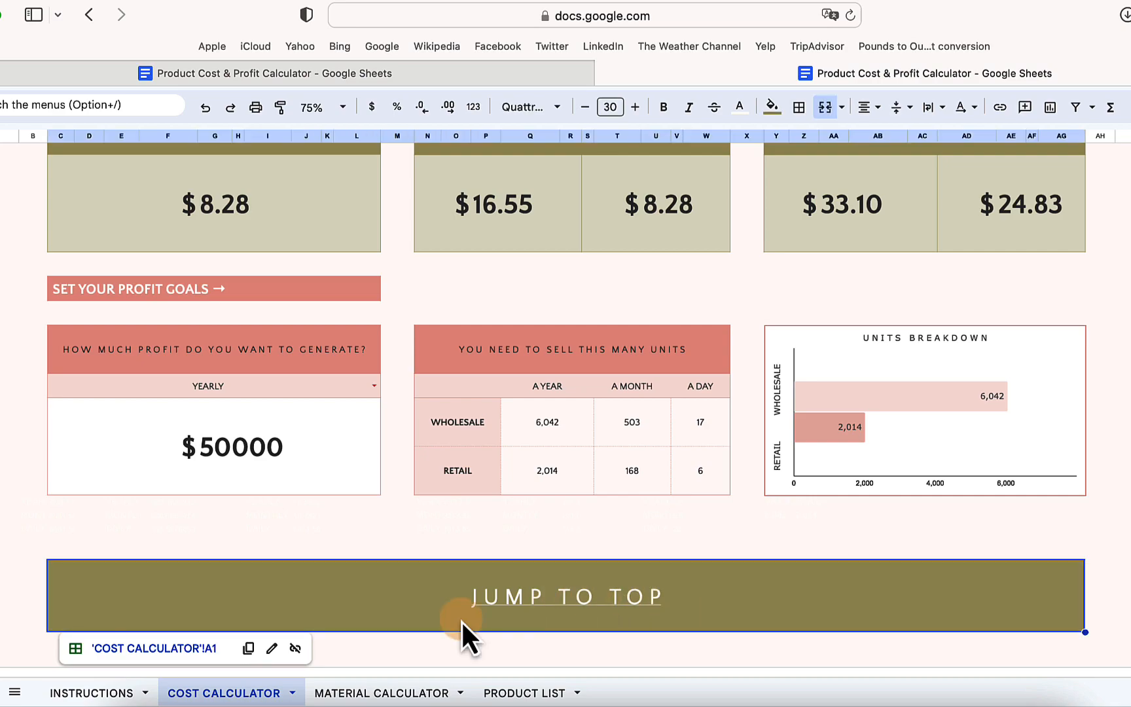
left_click(158, 649)
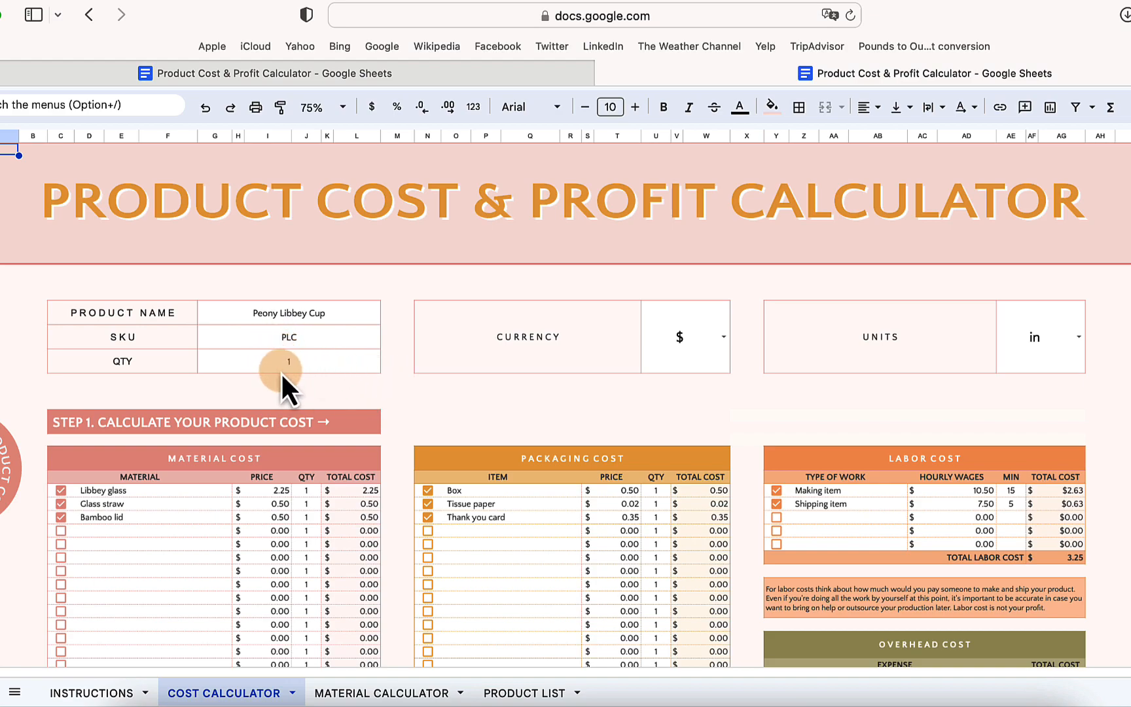
Step: Set the product quantity to 200 for the Peony Libbey Cup and review the resulting cost breakdown
left_click(309, 362)
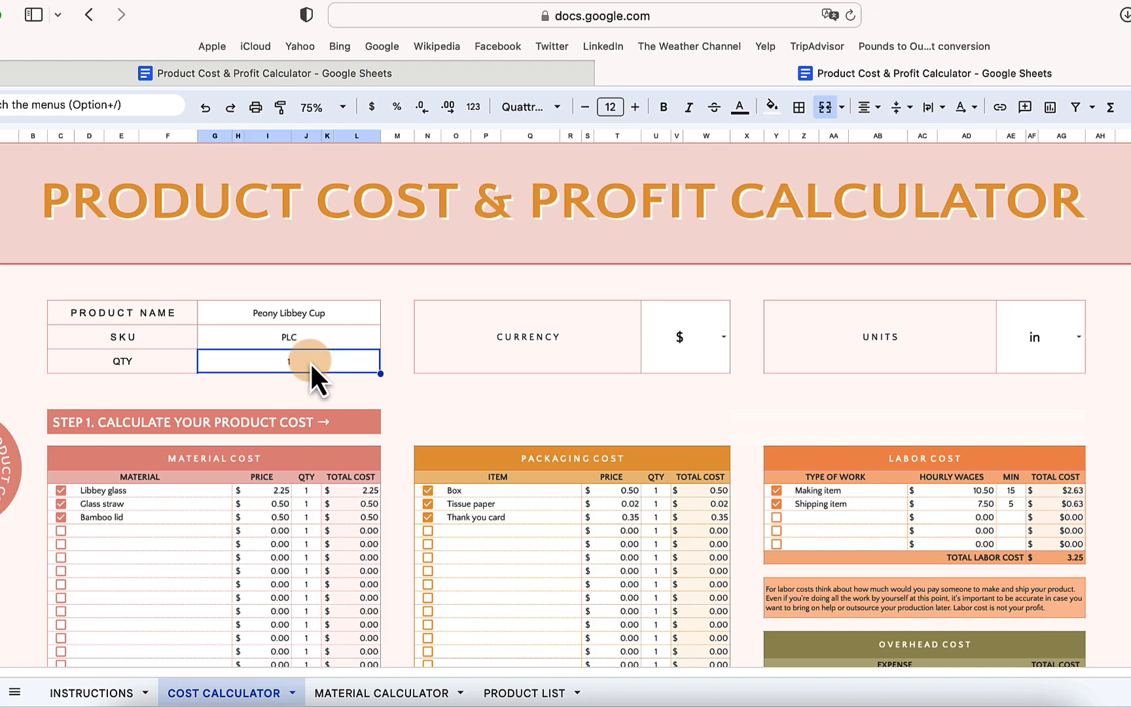
type("200")
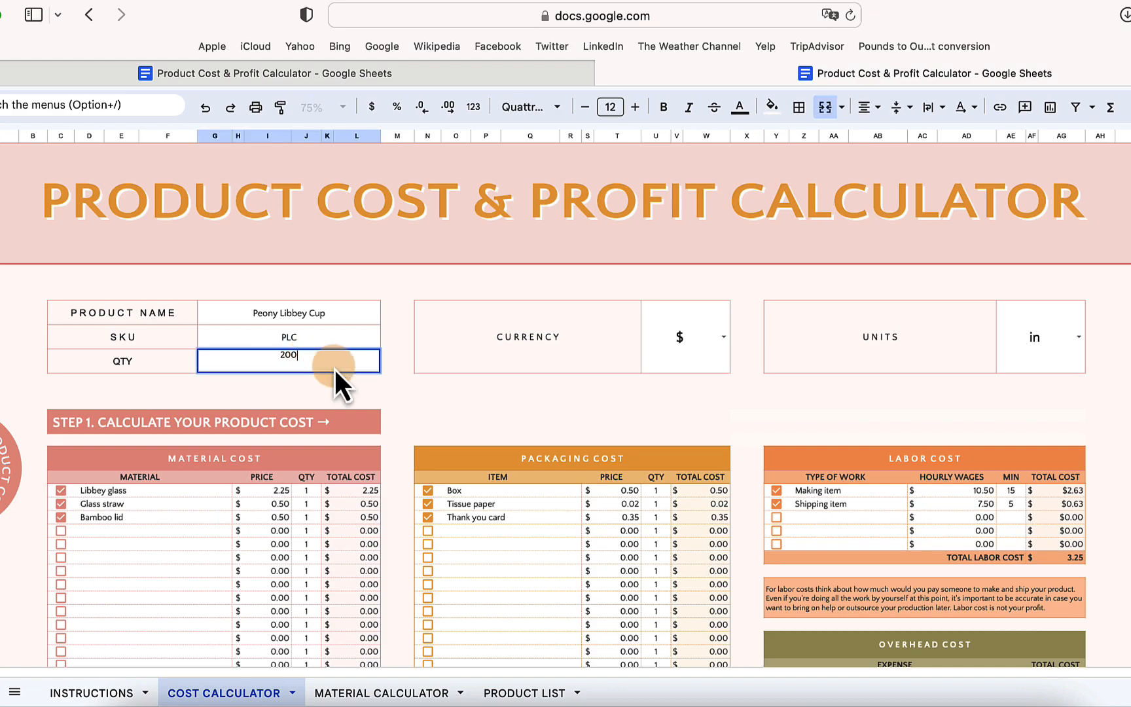
left_click(405, 381)
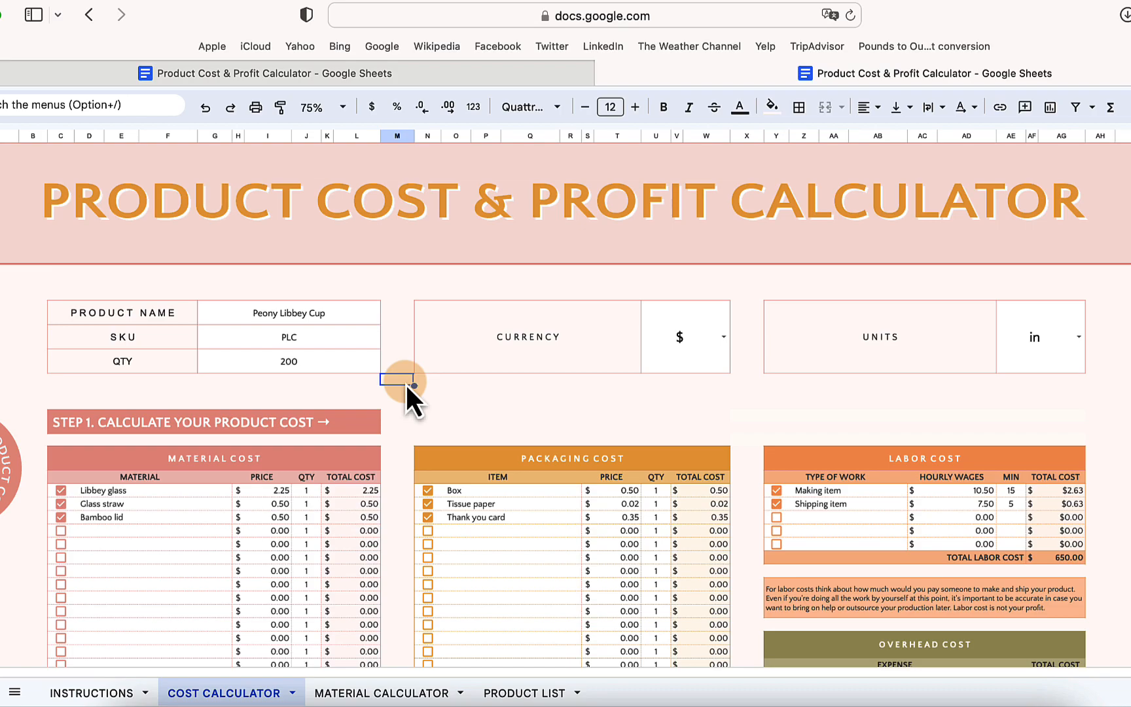
scroll(406, 383, "down", 5)
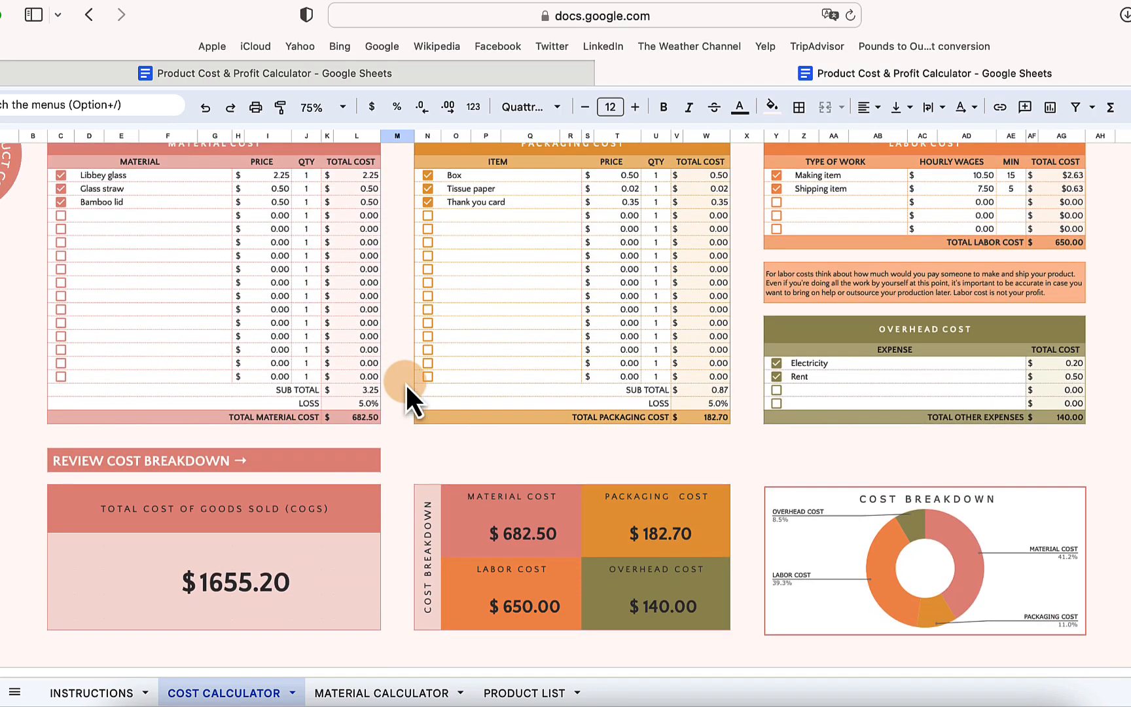
scroll(406, 382, "down", 1)
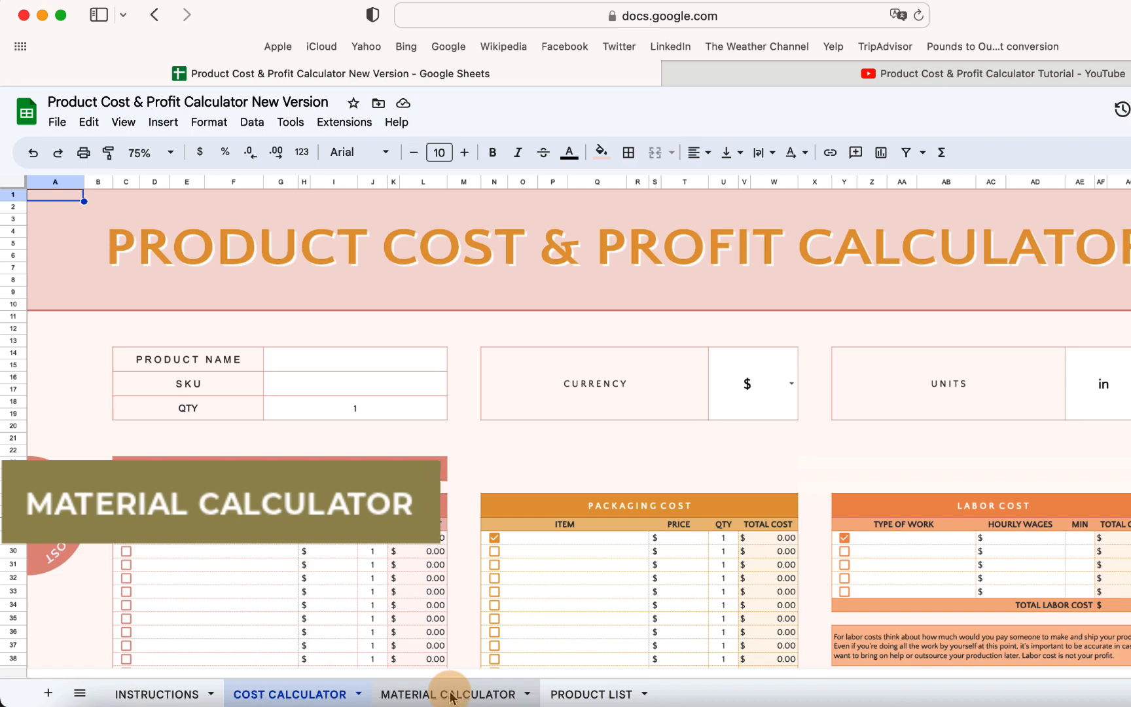
Step: Open the Material Calculator sheet and look through its unit, weight, liquid, chain/rope, fabric and vinyl cost sections
left_click(450, 695)
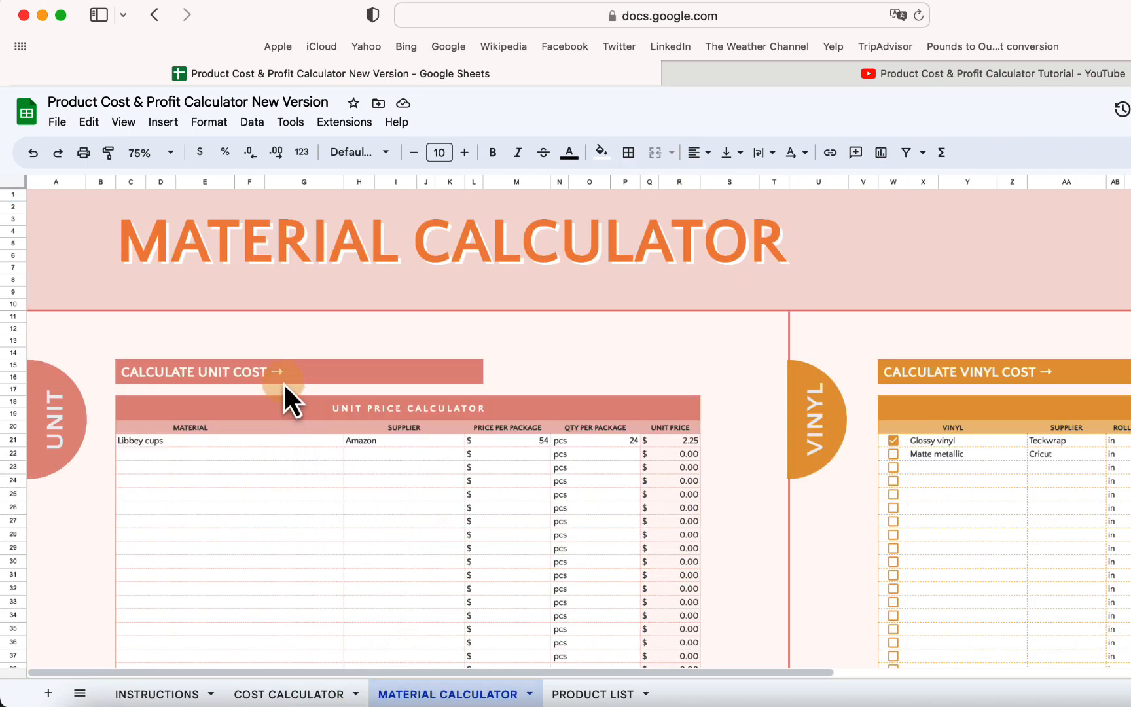
scroll(283, 383, "down", 10)
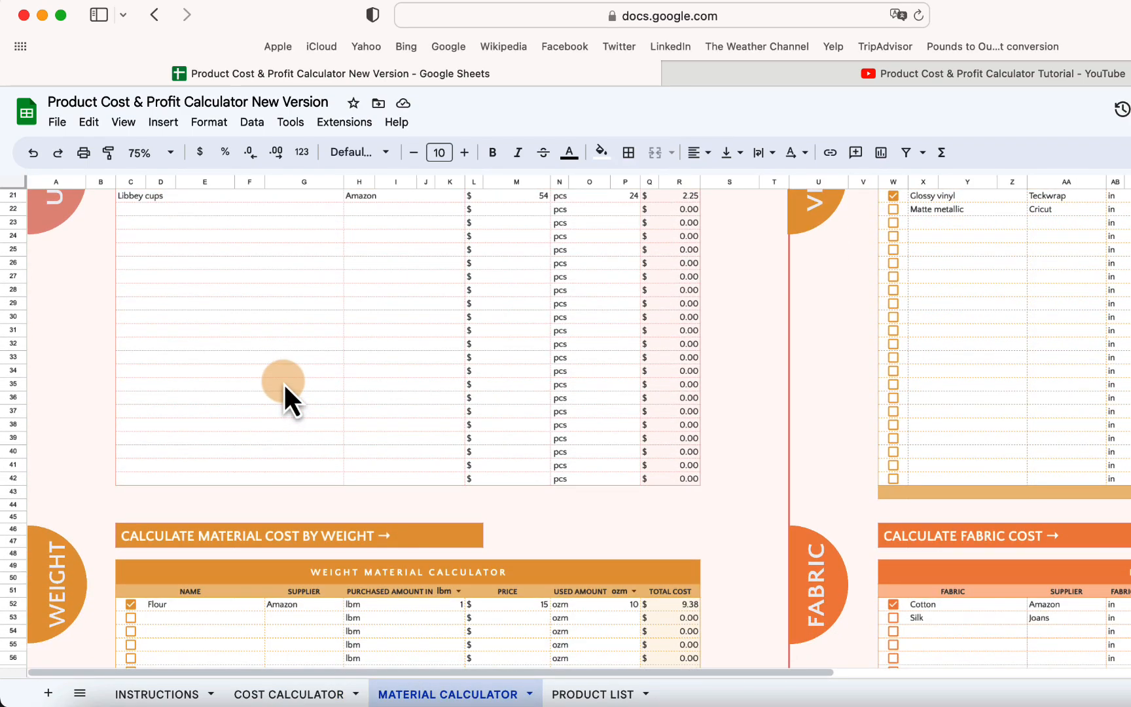
scroll(283, 382, "down", 5)
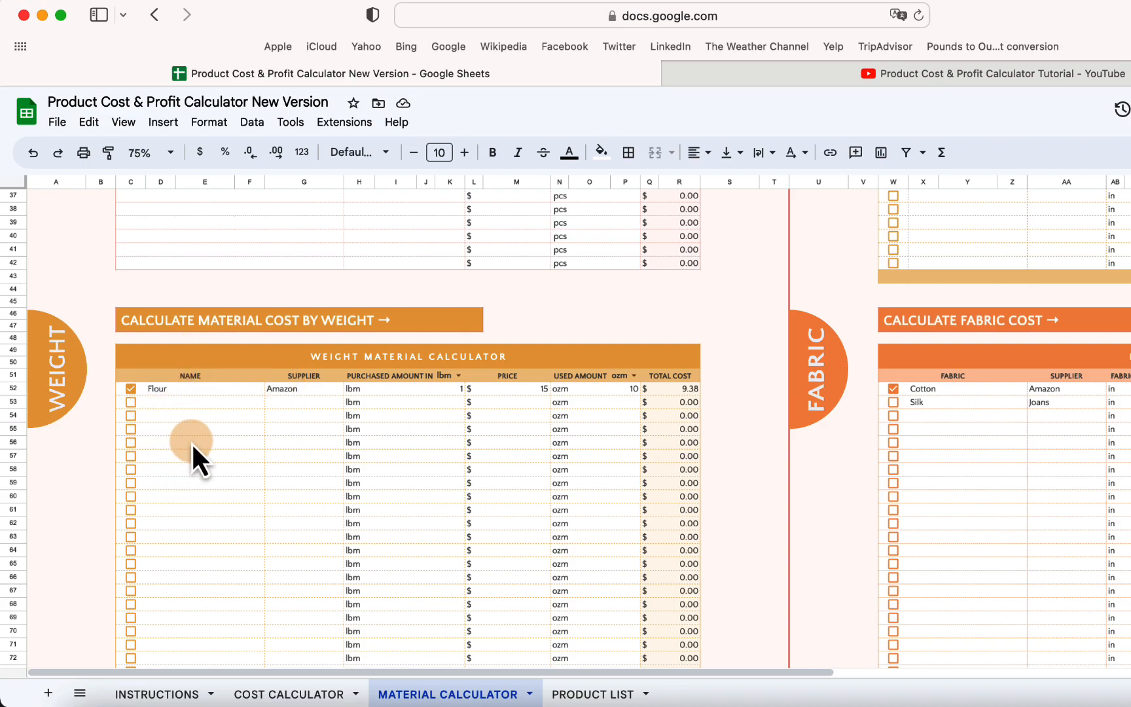
scroll(191, 442, "down", 8)
scroll(275, 532, "down", 2)
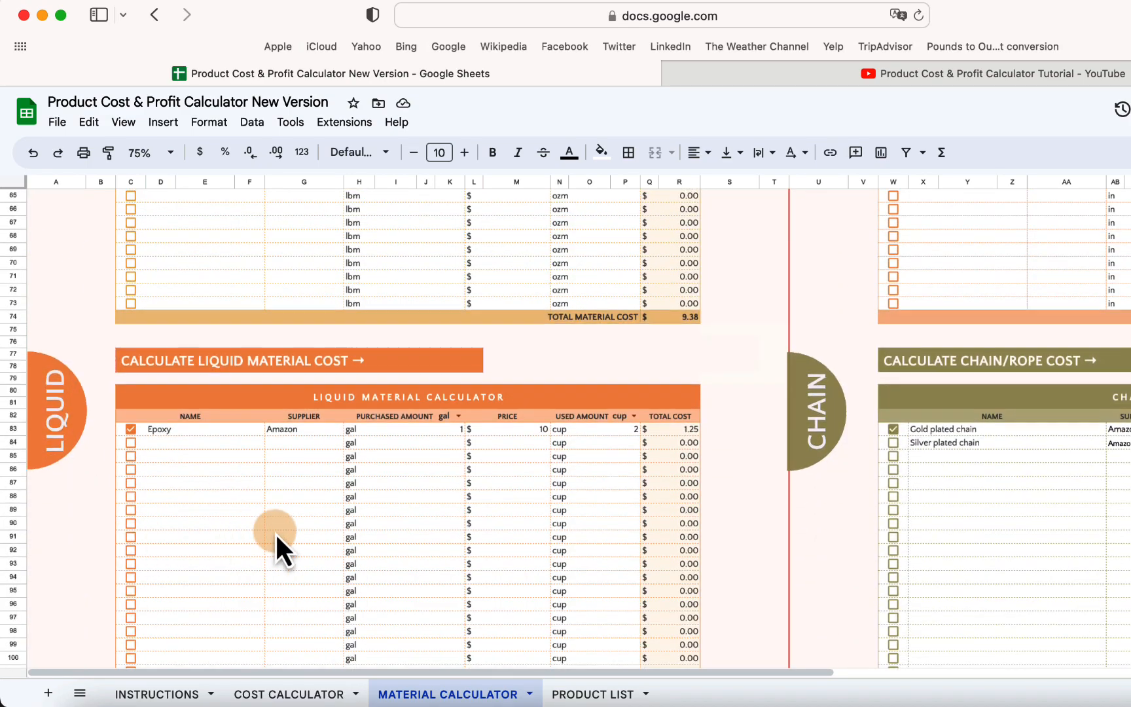
scroll(275, 532, "down", 2)
scroll(807, 518, "right", 10)
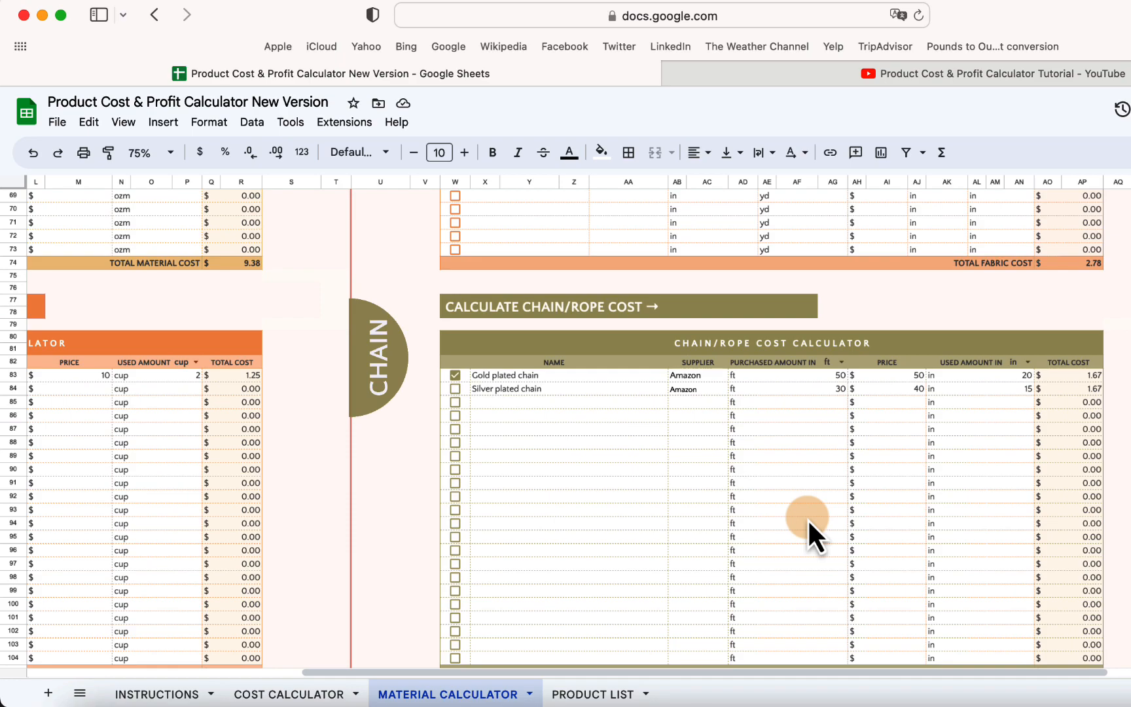
scroll(807, 519, "up", 10)
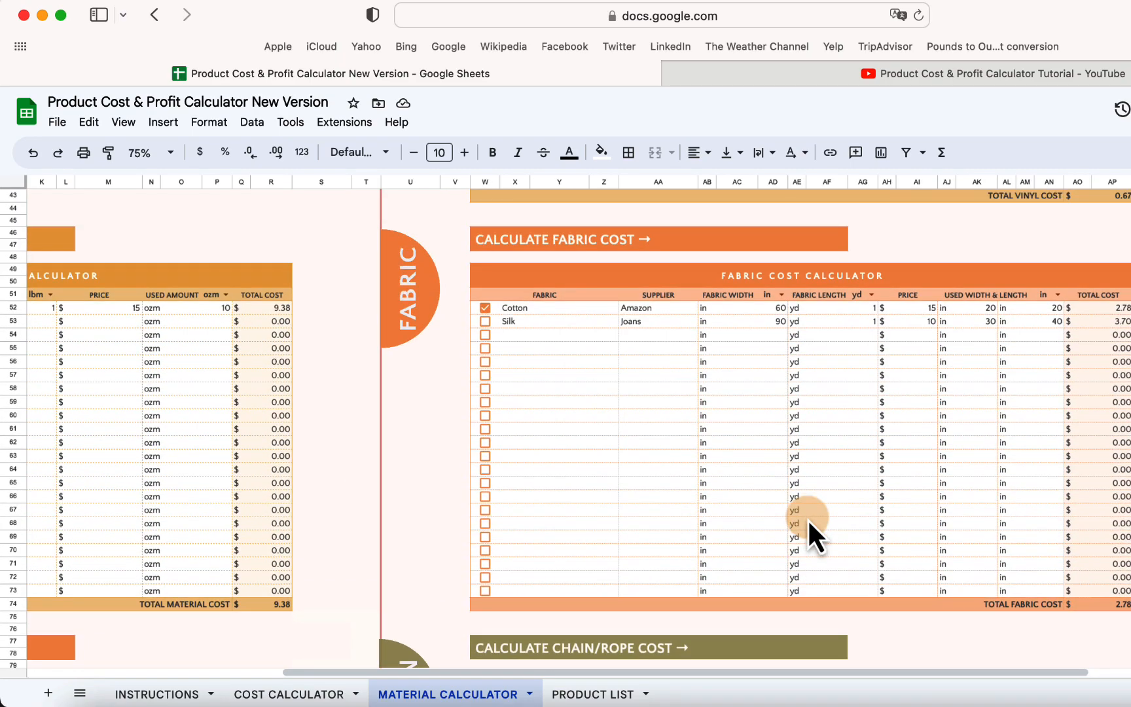
scroll(781, 450, "up", 10)
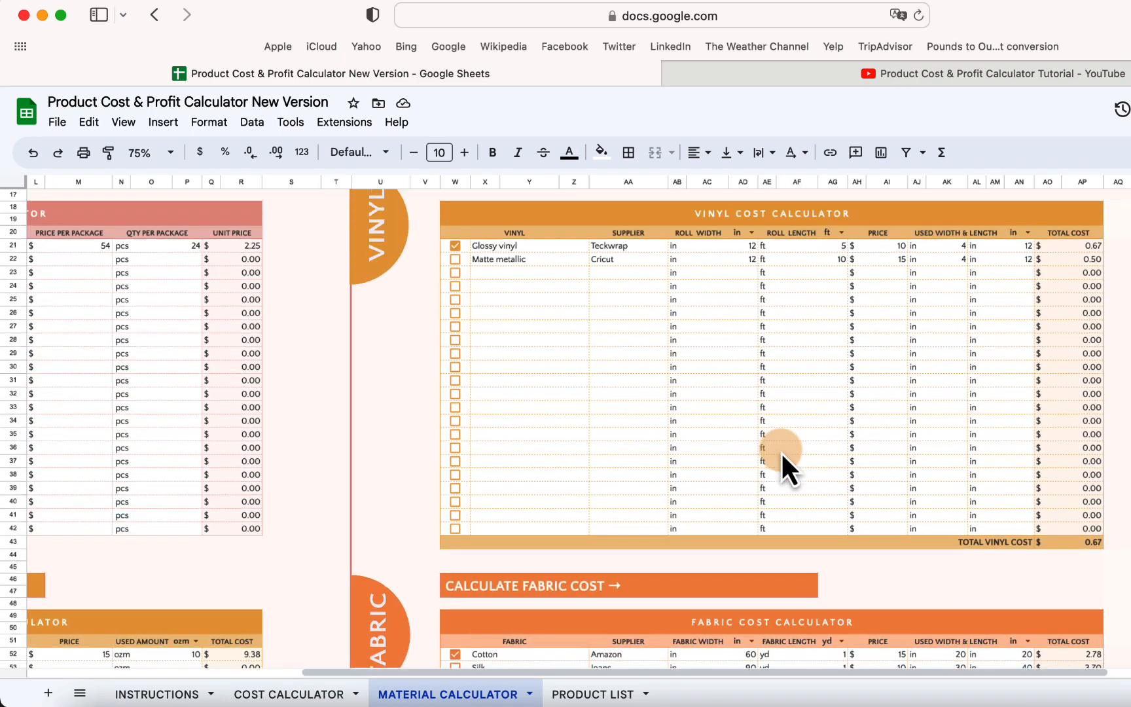
scroll(788, 341, "up", 3)
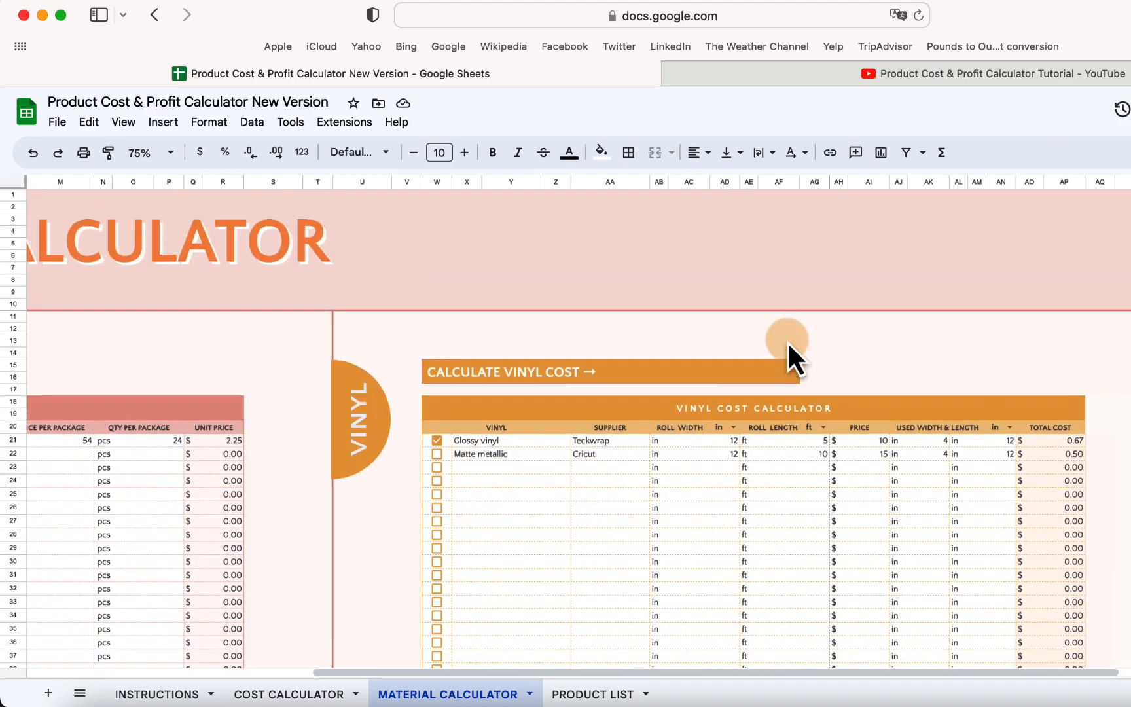
scroll(787, 341, "left", 7)
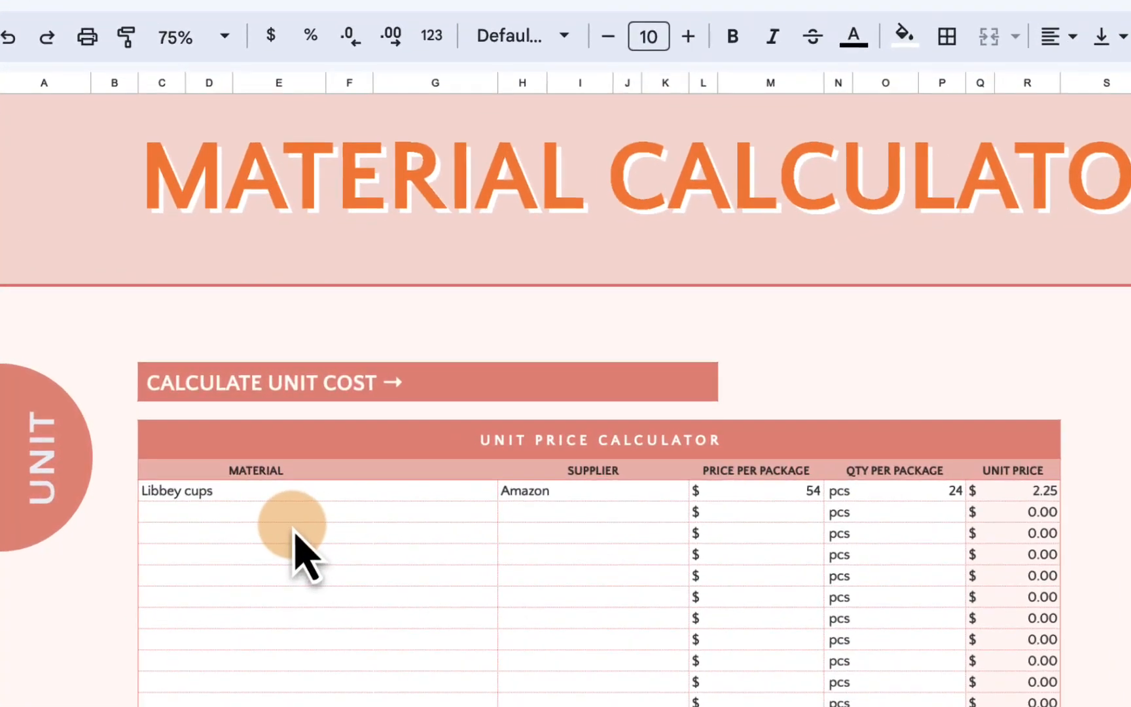
Step: In the unit price calculator, set the Libbey cups' quantity per package to 12 and price per package to 100
scroll(292, 543, "down", 3)
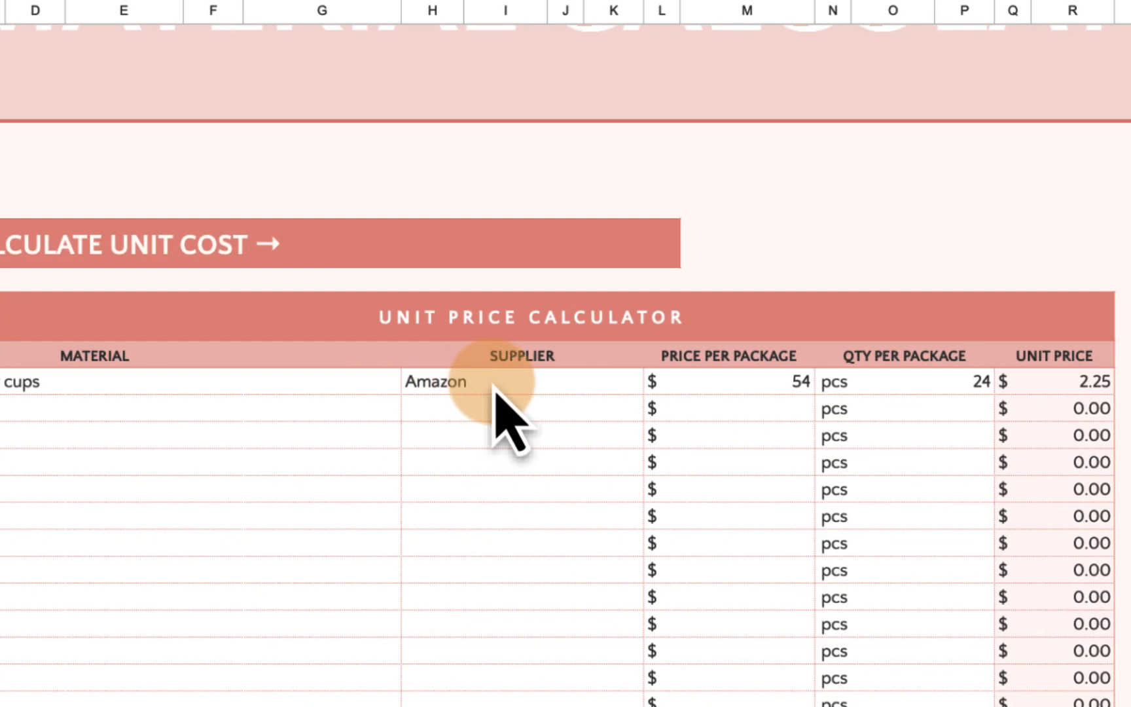
left_click(763, 386)
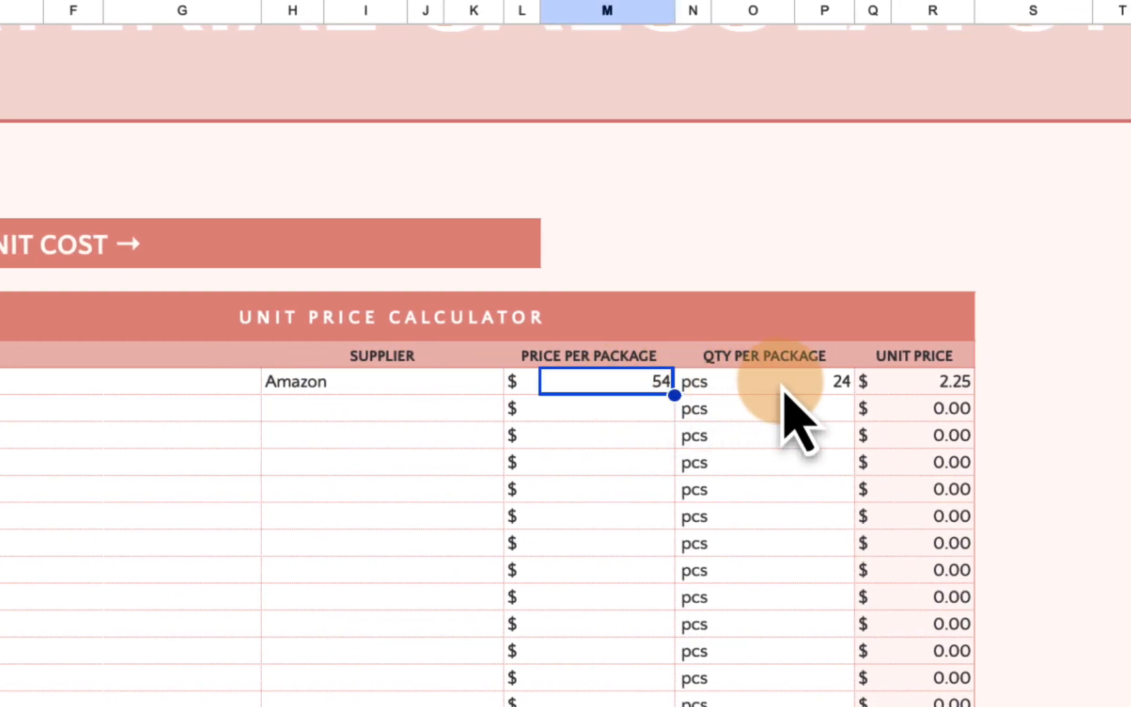
left_click(828, 390)
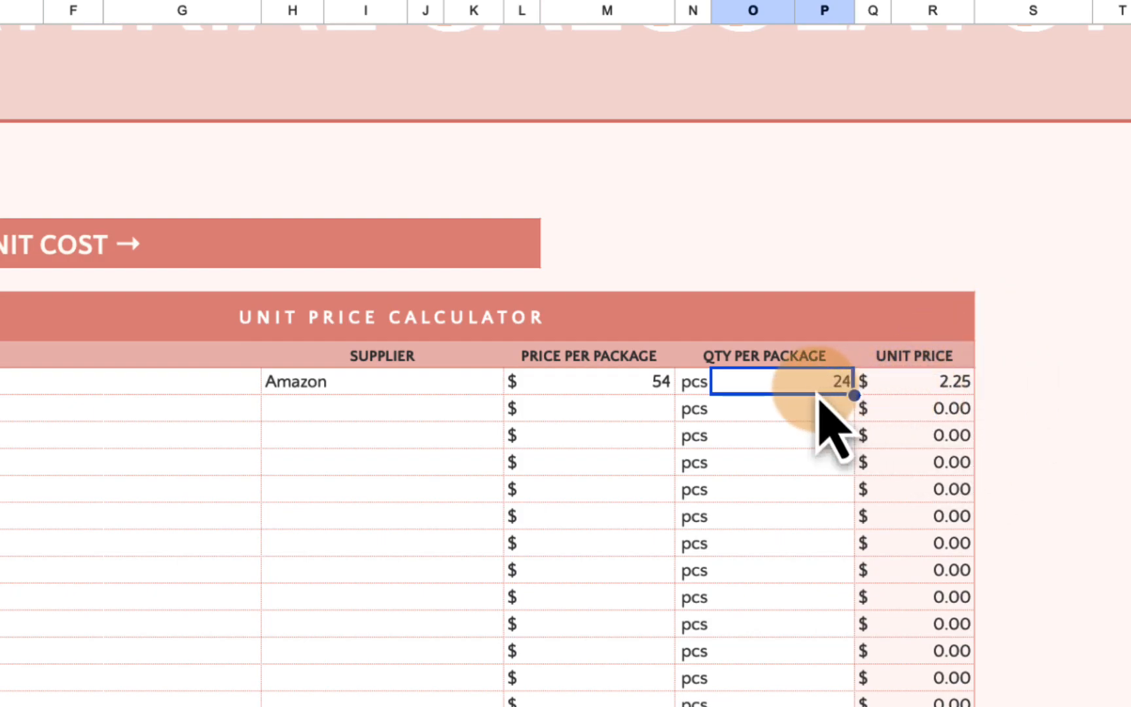
type("12")
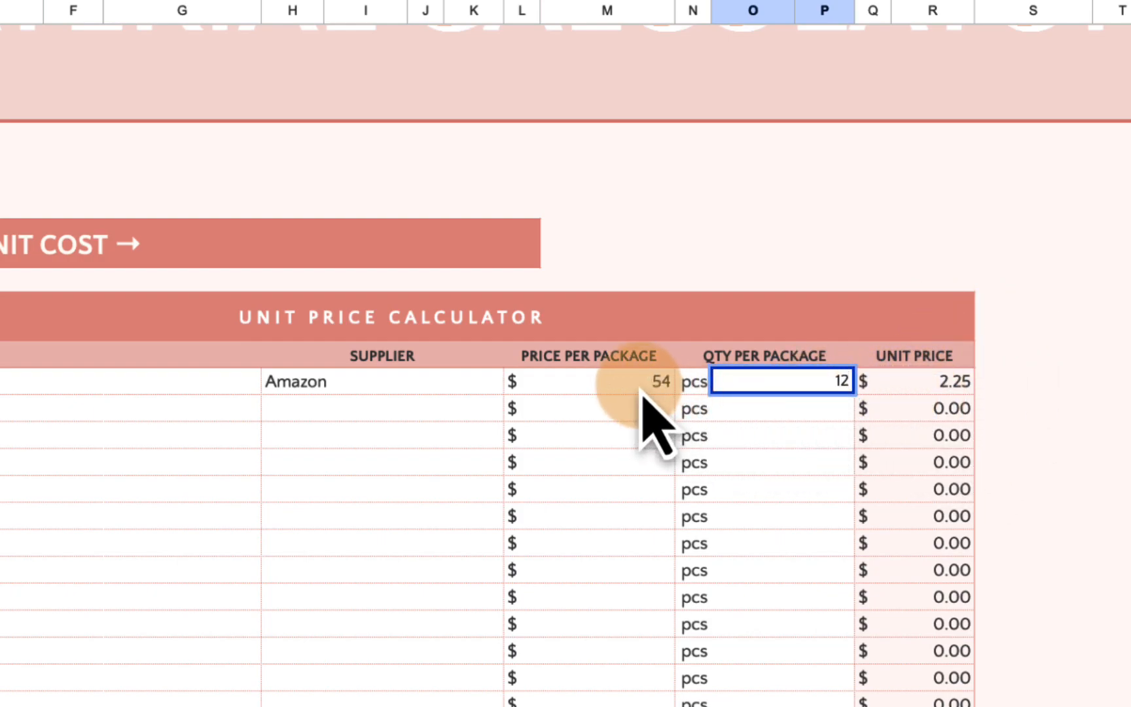
left_click(645, 386)
type("100")
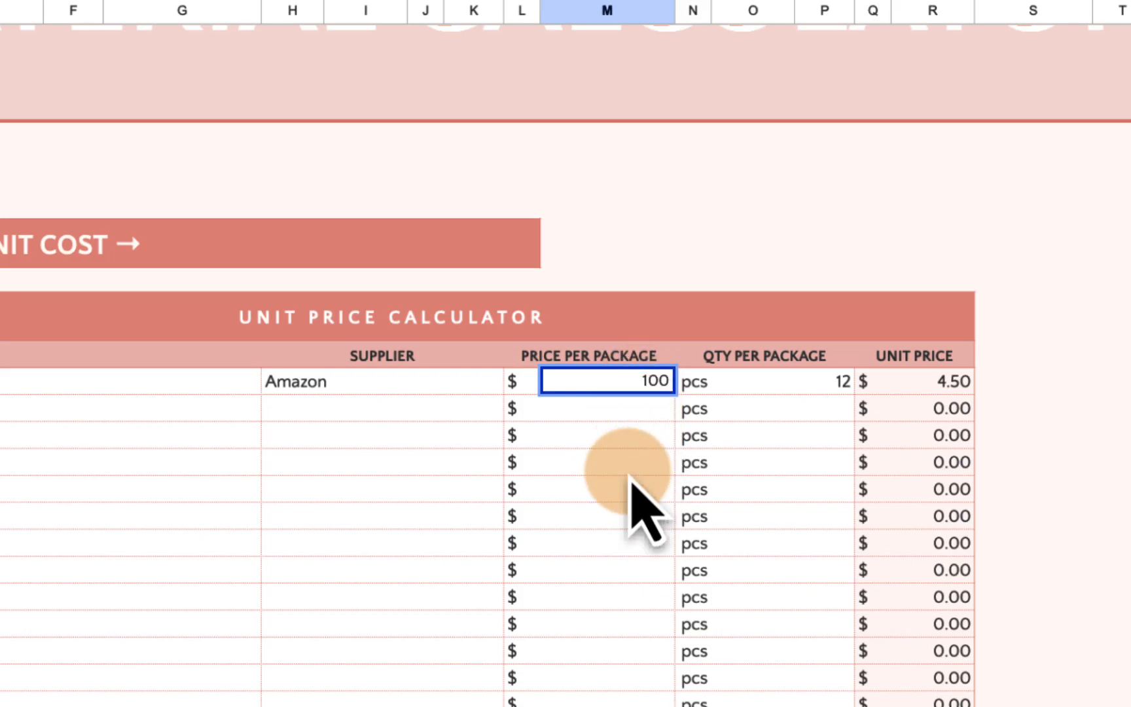
left_click(631, 466)
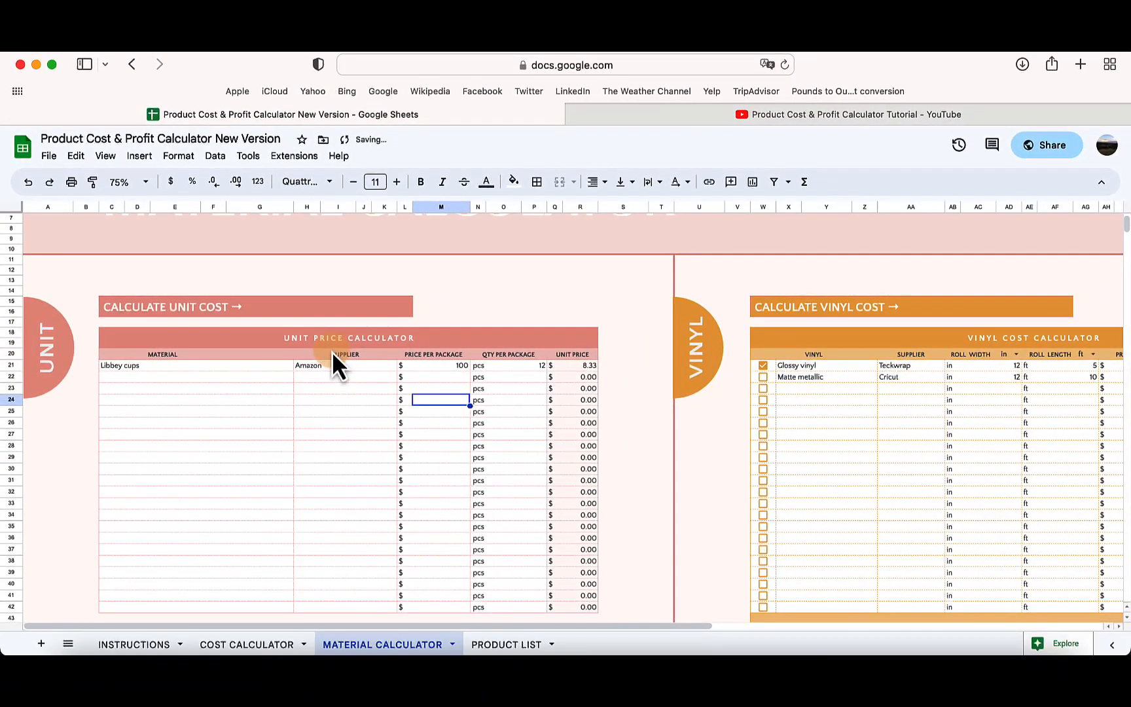
Step: In the weight material calculator, set the used amount unit to g and the purchased amount unit to kg
scroll(333, 360, "down", 5)
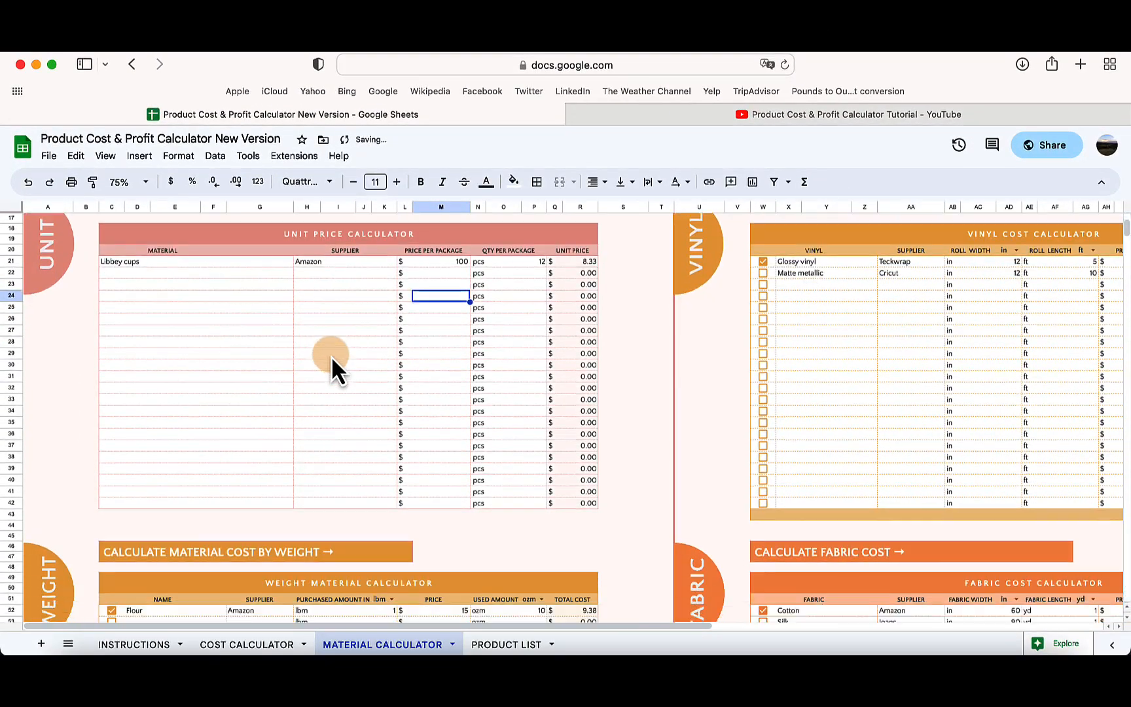
scroll(331, 356, "down", 3)
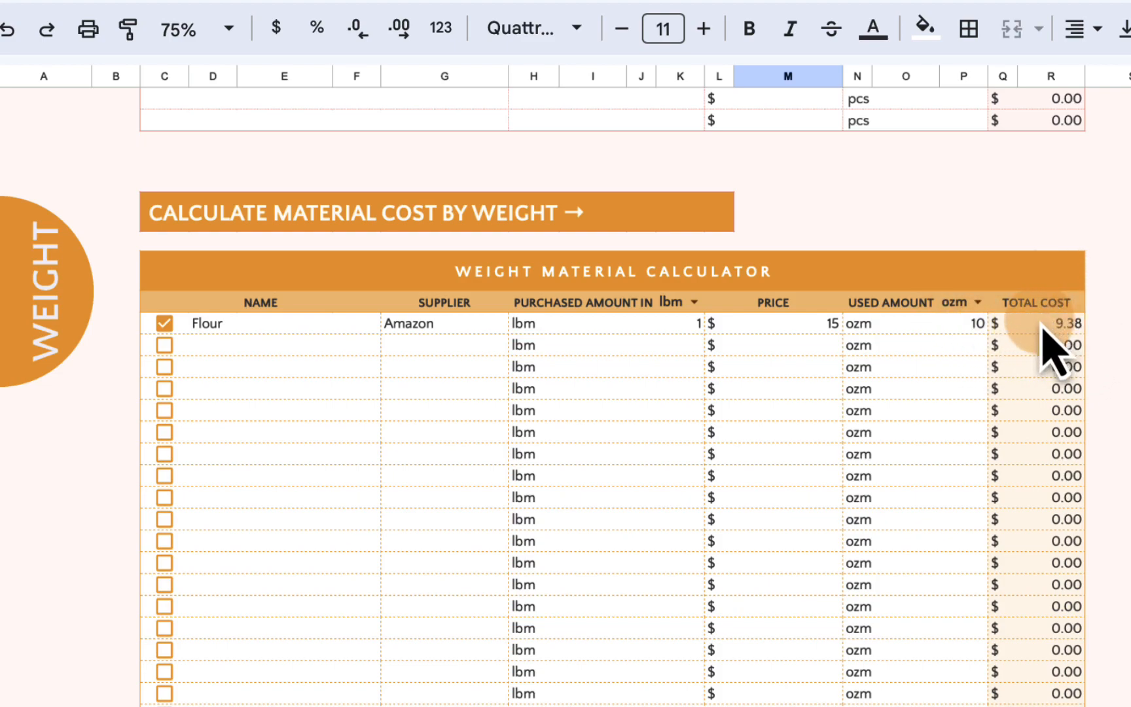
left_click(977, 303)
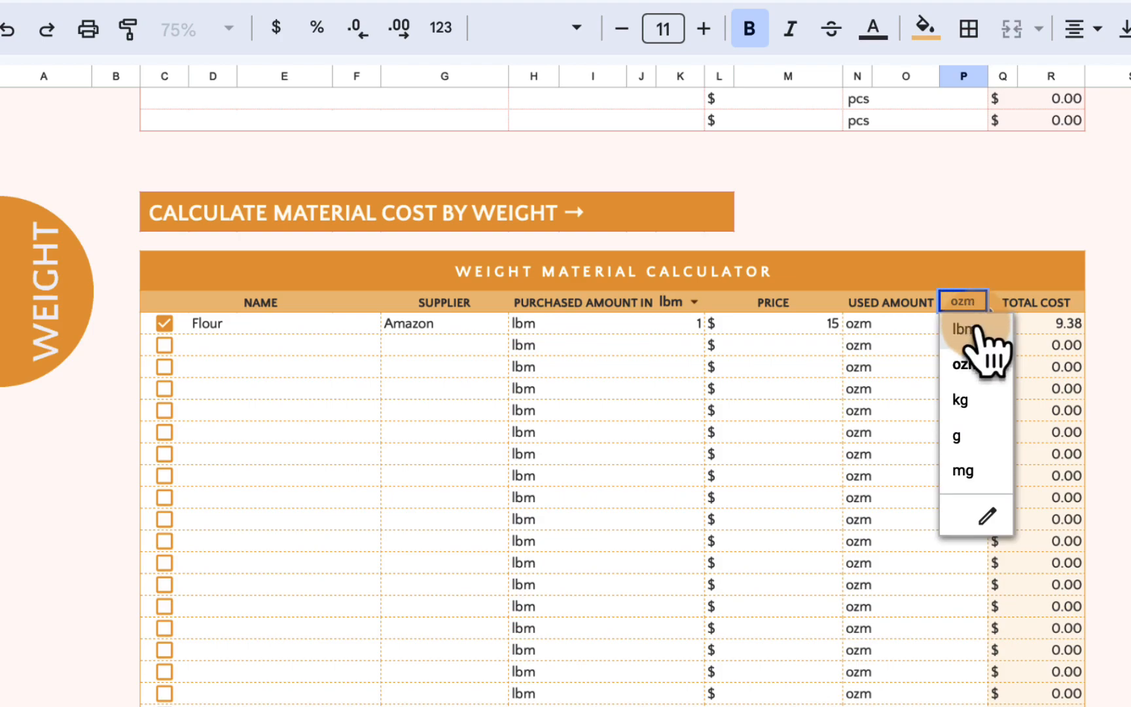
left_click(980, 443)
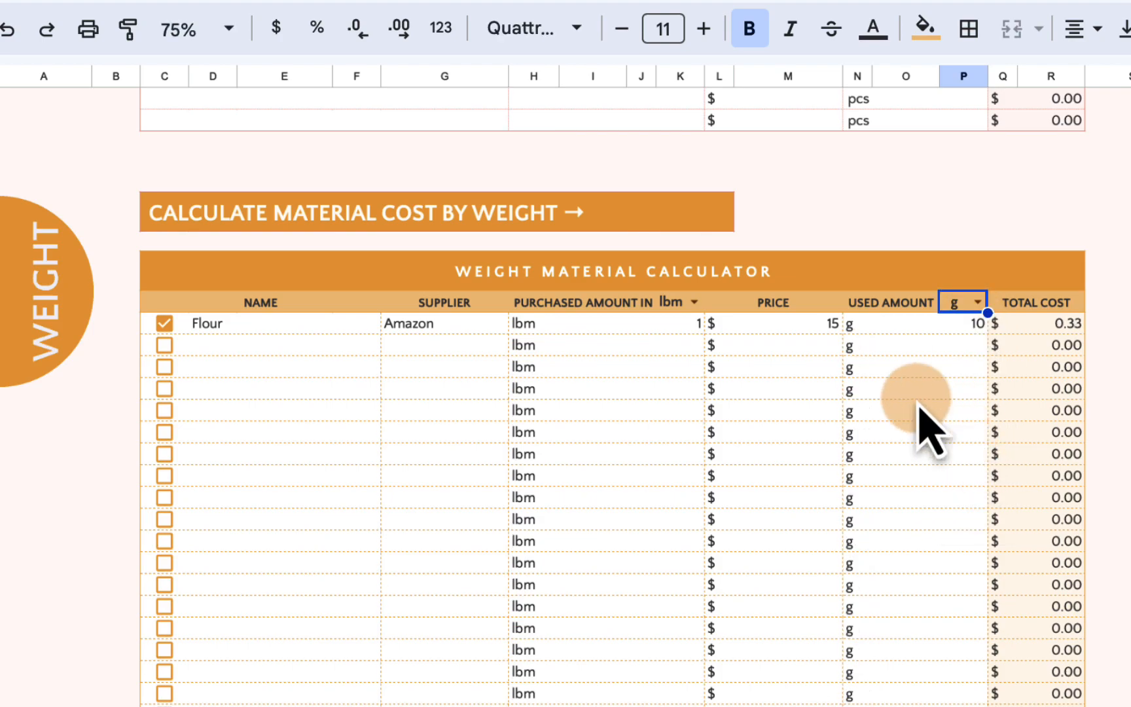
left_click(693, 303)
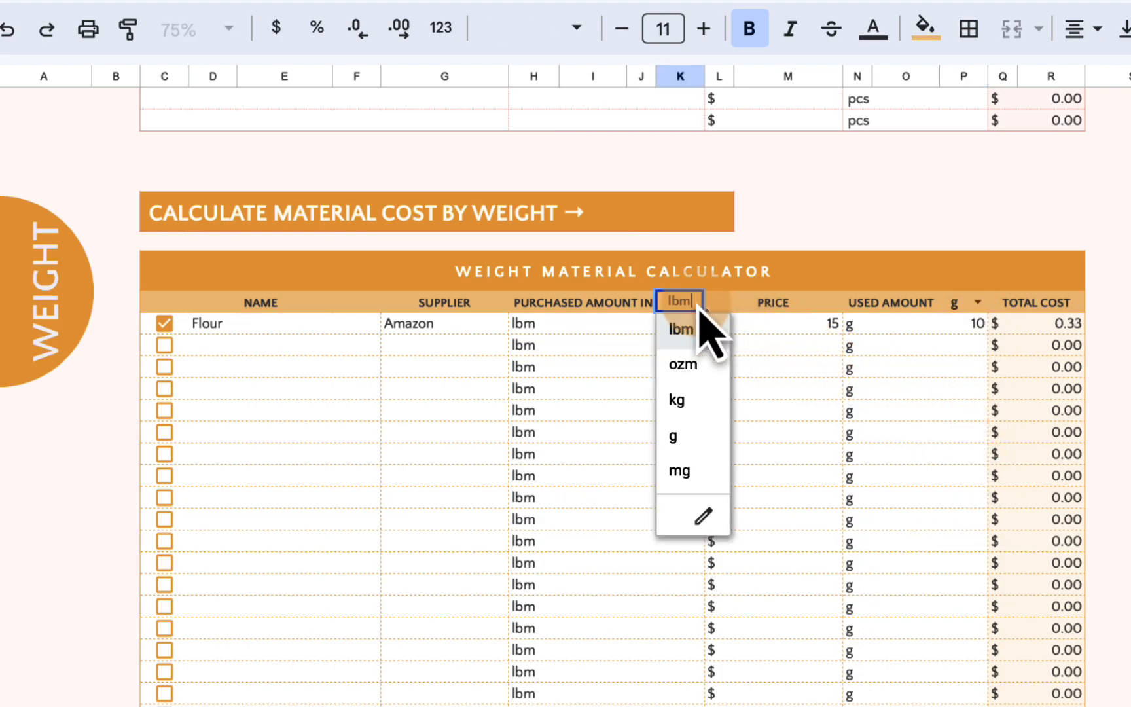
left_click(694, 399)
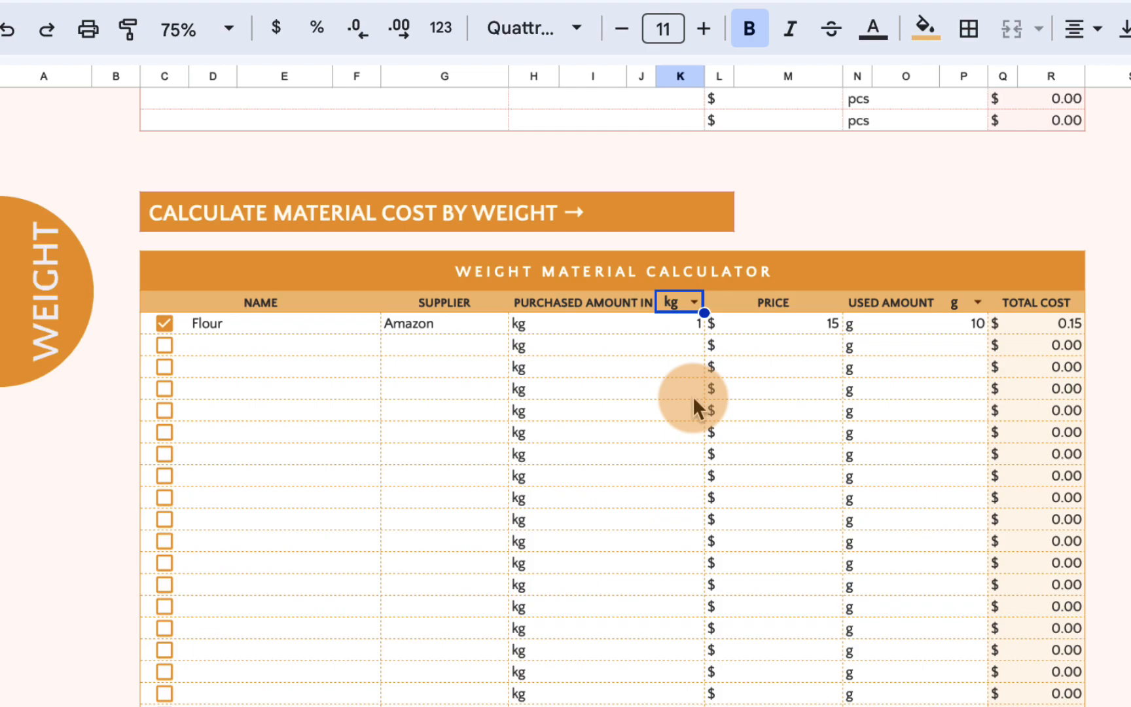
Step: Return the weight material calculator's purchased amount unit to lbm and its used amount unit to ozm
left_click(691, 304)
left_click(684, 329)
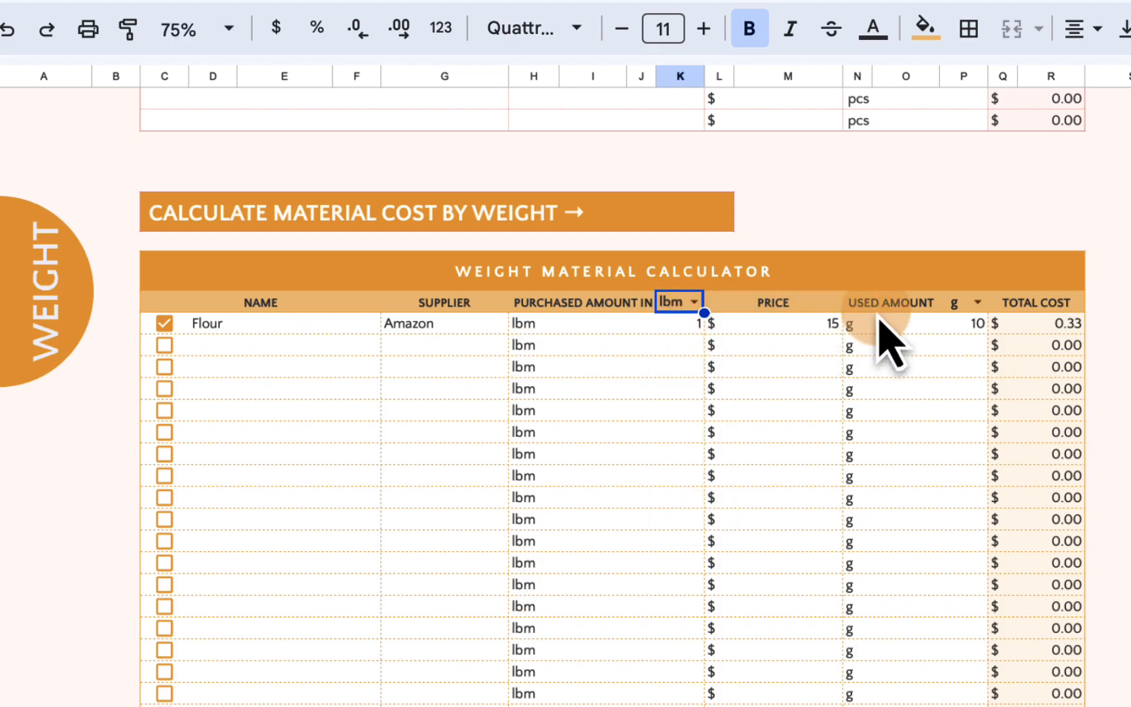
left_click(975, 303)
left_click(966, 364)
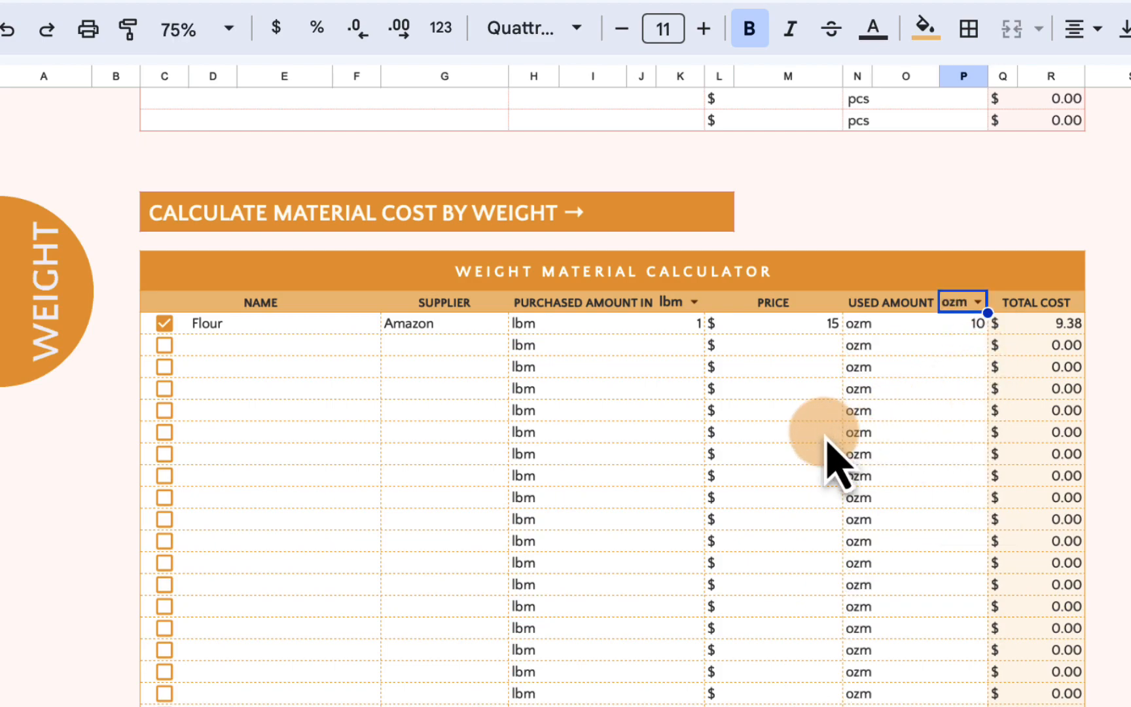
Step: In the liquid material calculator, change the used amount unit to oz
scroll(826, 444, "down", 10)
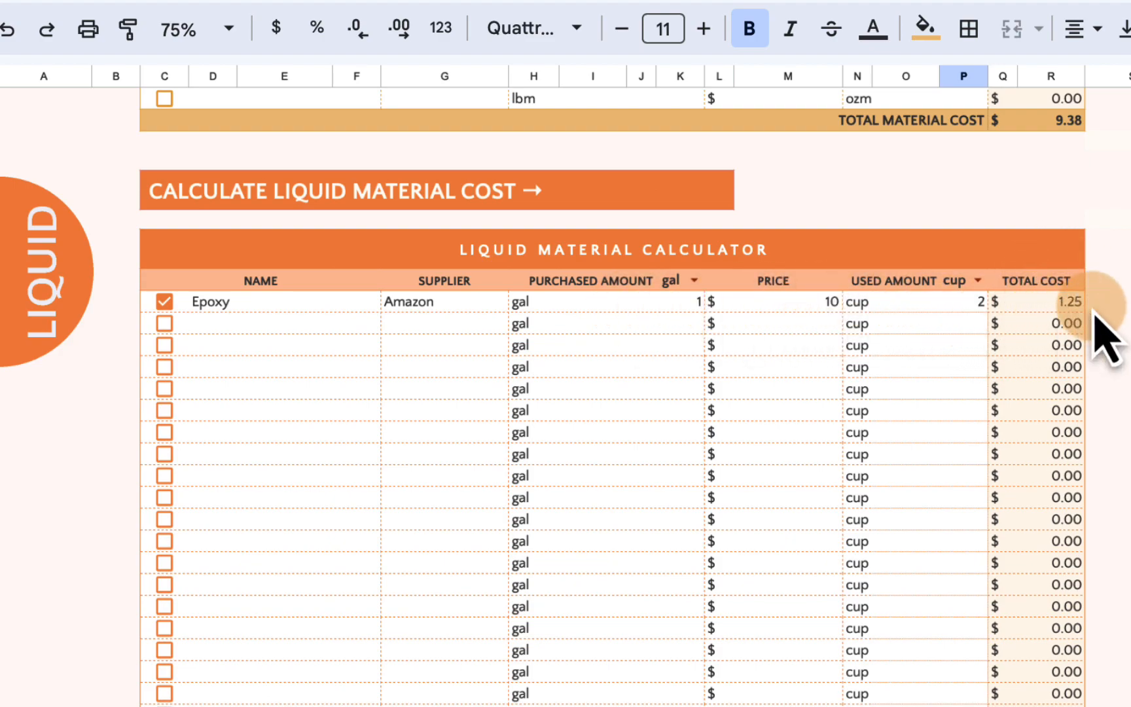
left_click(977, 283)
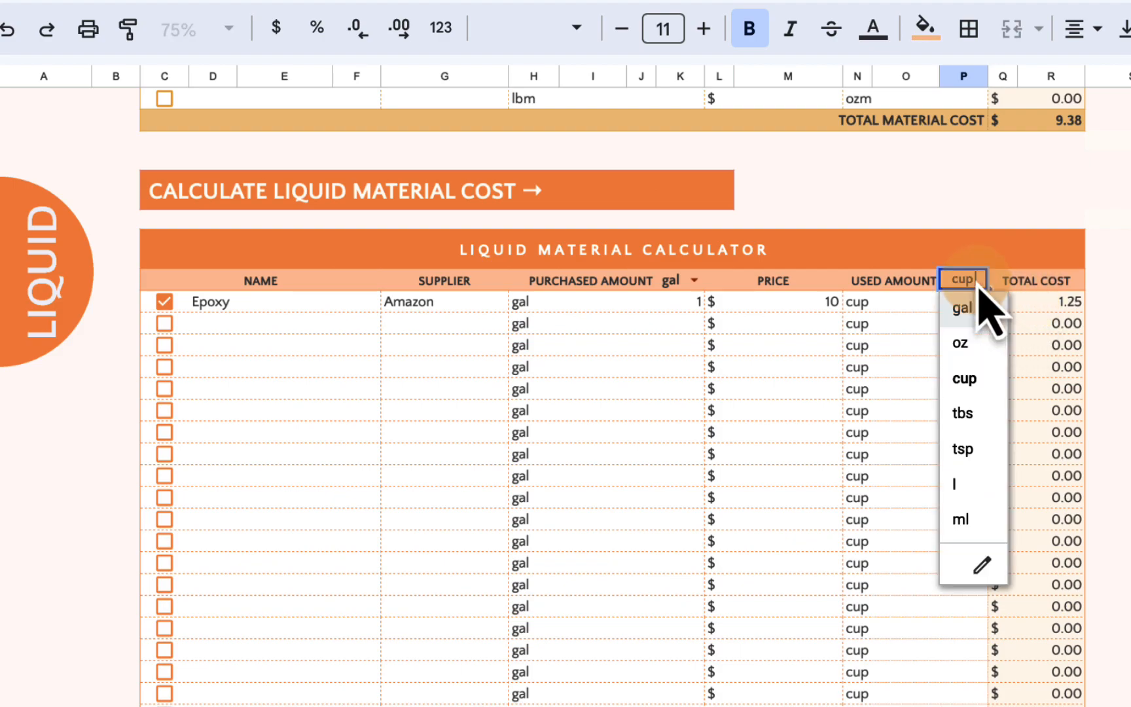
left_click(976, 344)
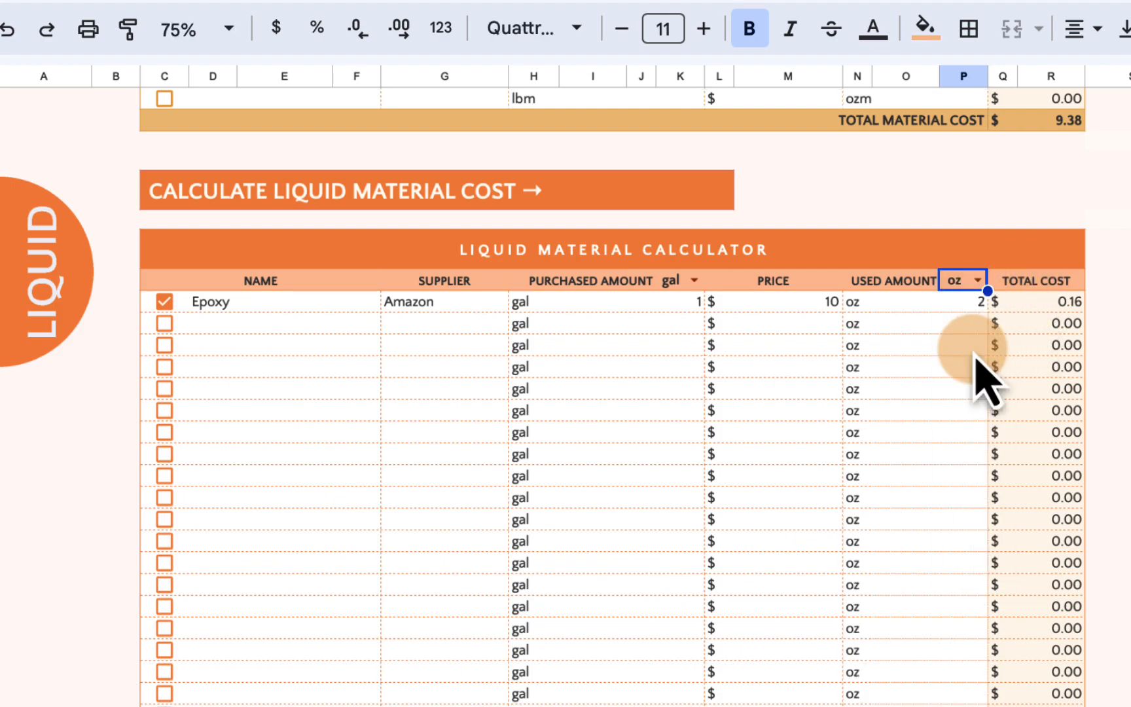
Step: Set the liquid material calculator's used amount unit to ml and its purchased amount unit to l
left_click(975, 280)
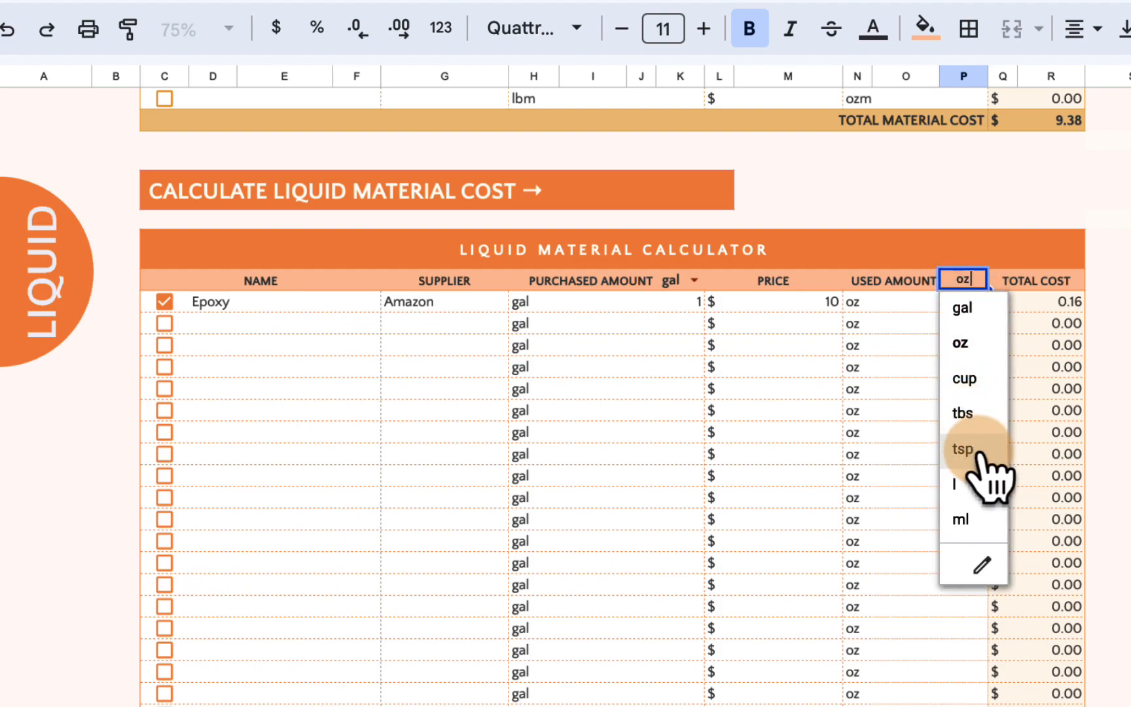
left_click(982, 523)
left_click(687, 281)
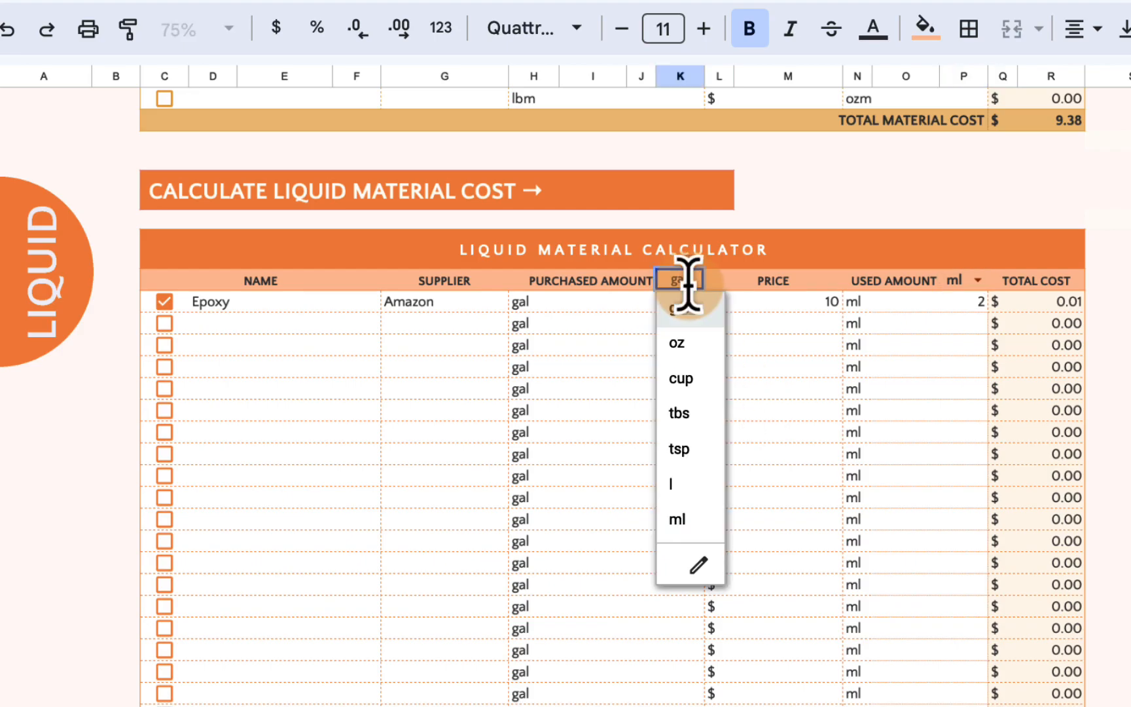
left_click(693, 483)
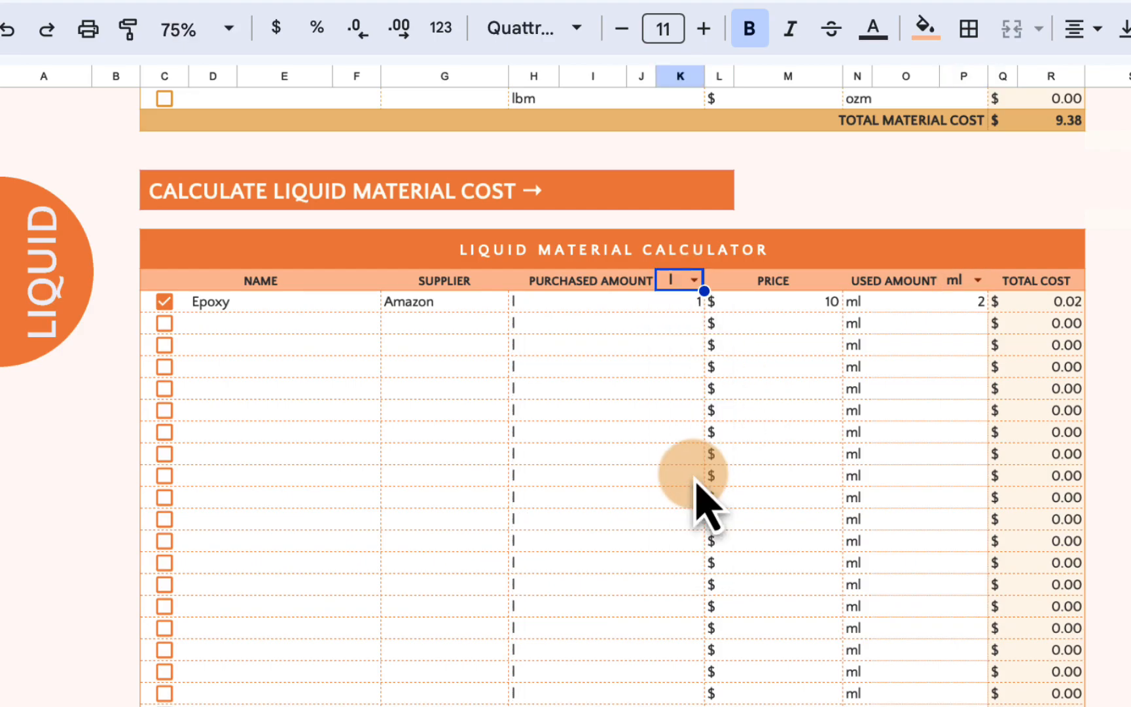
left_click(808, 388)
Step: In the vinyl cost calculator, try ft and m as the used width and length unit, and cm as the roll width unit
scroll(811, 398, "up", 6)
scroll(813, 404, "right", 10)
scroll(815, 403, "down", 5)
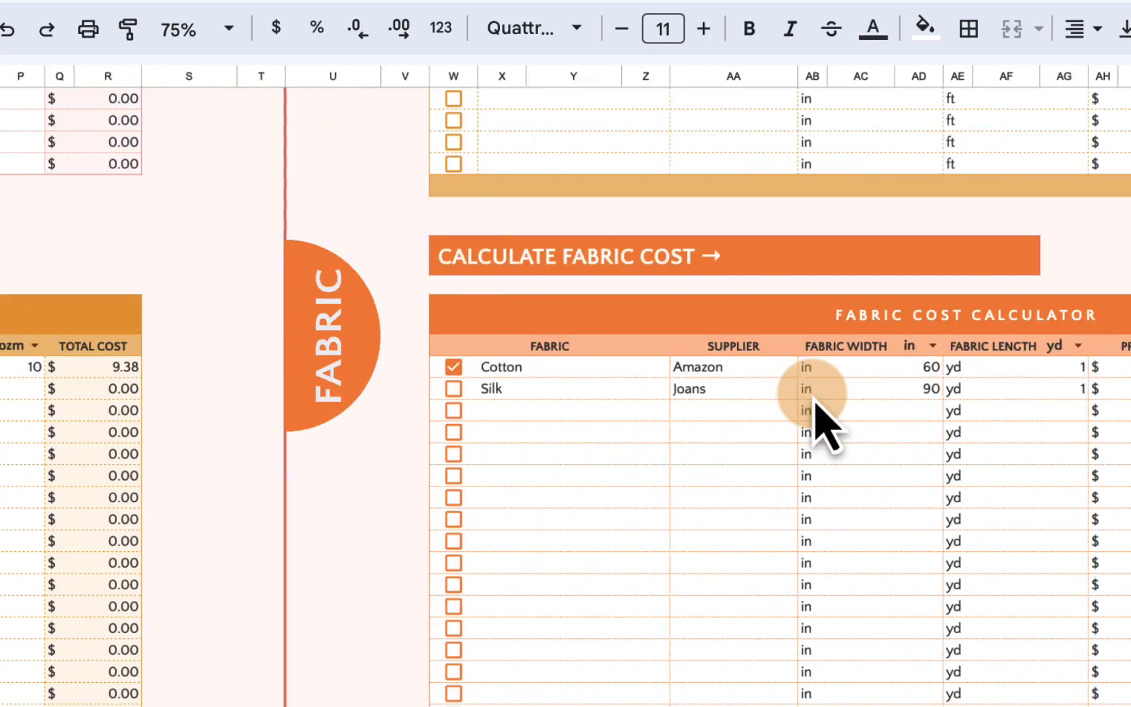
scroll(815, 406, "up", 12)
scroll(813, 412, "left", 2)
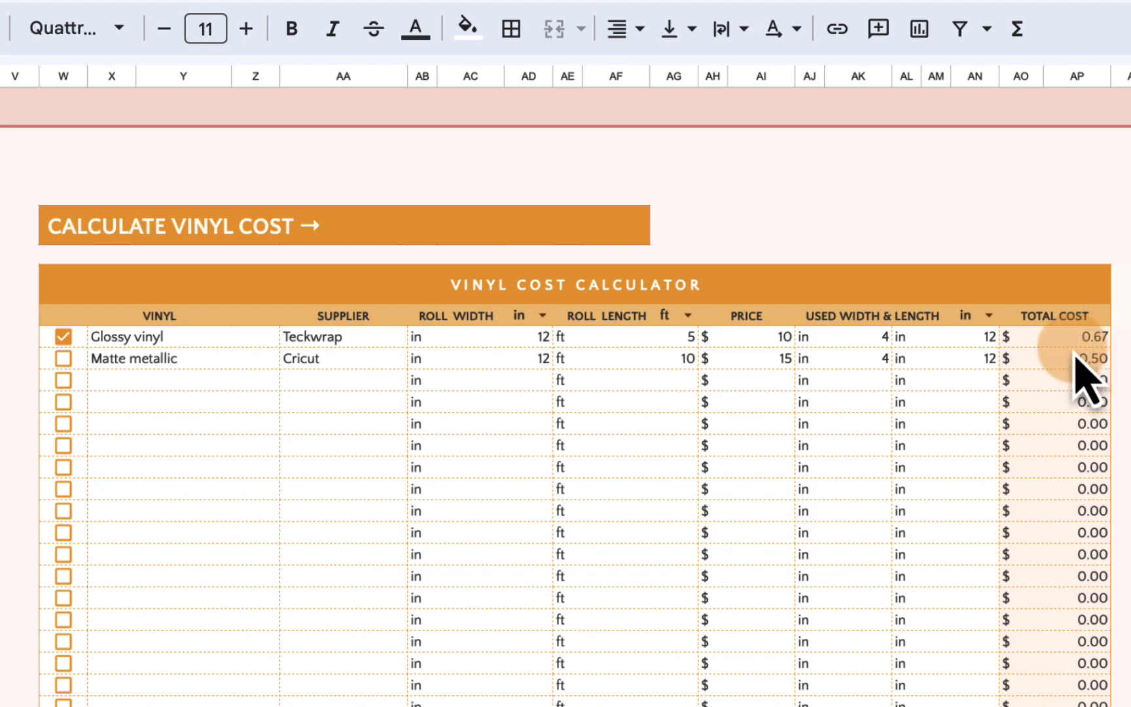
left_click(990, 316)
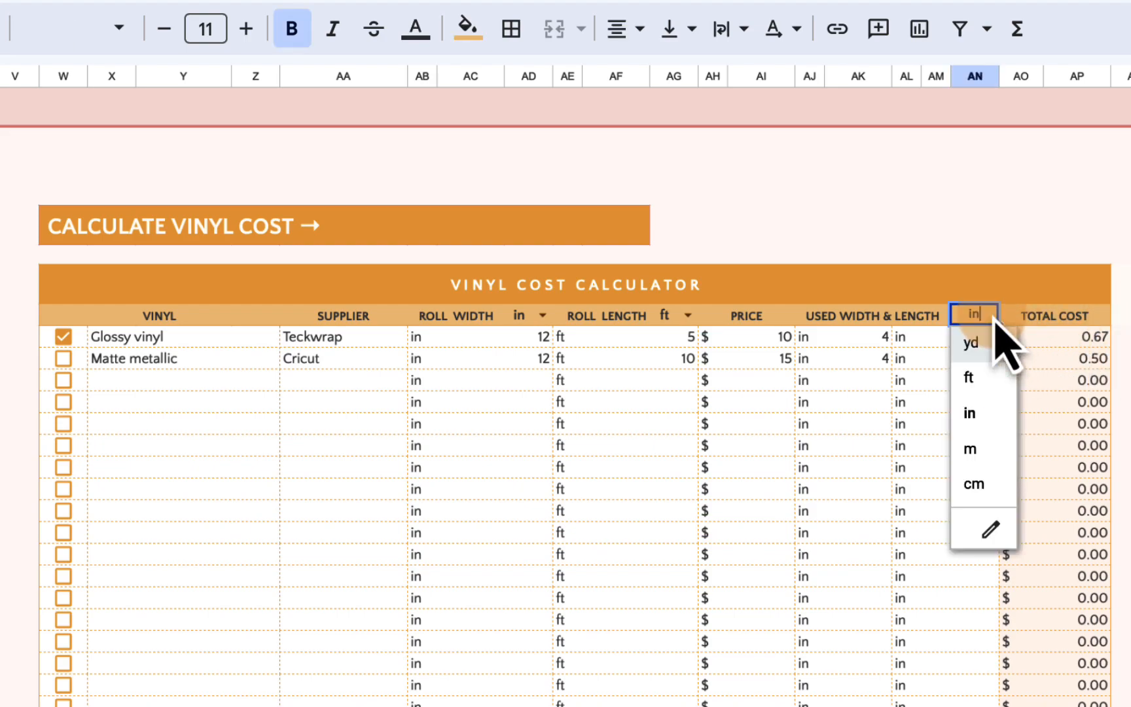
left_click(994, 381)
left_click(989, 319)
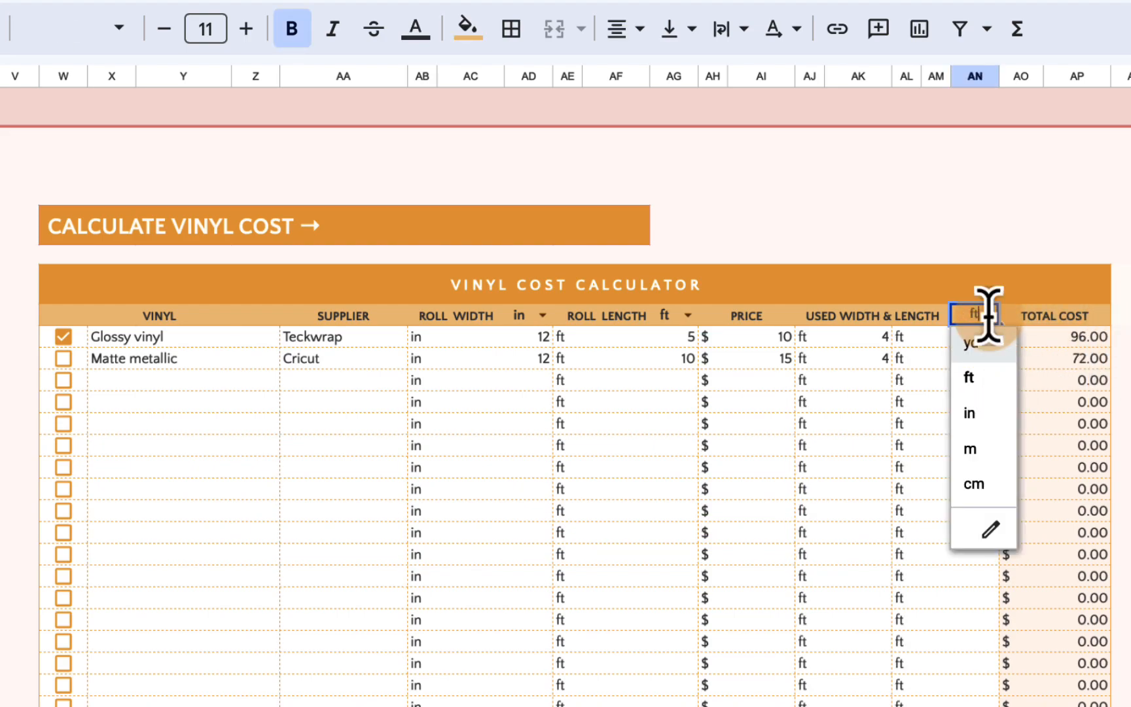
left_click(987, 450)
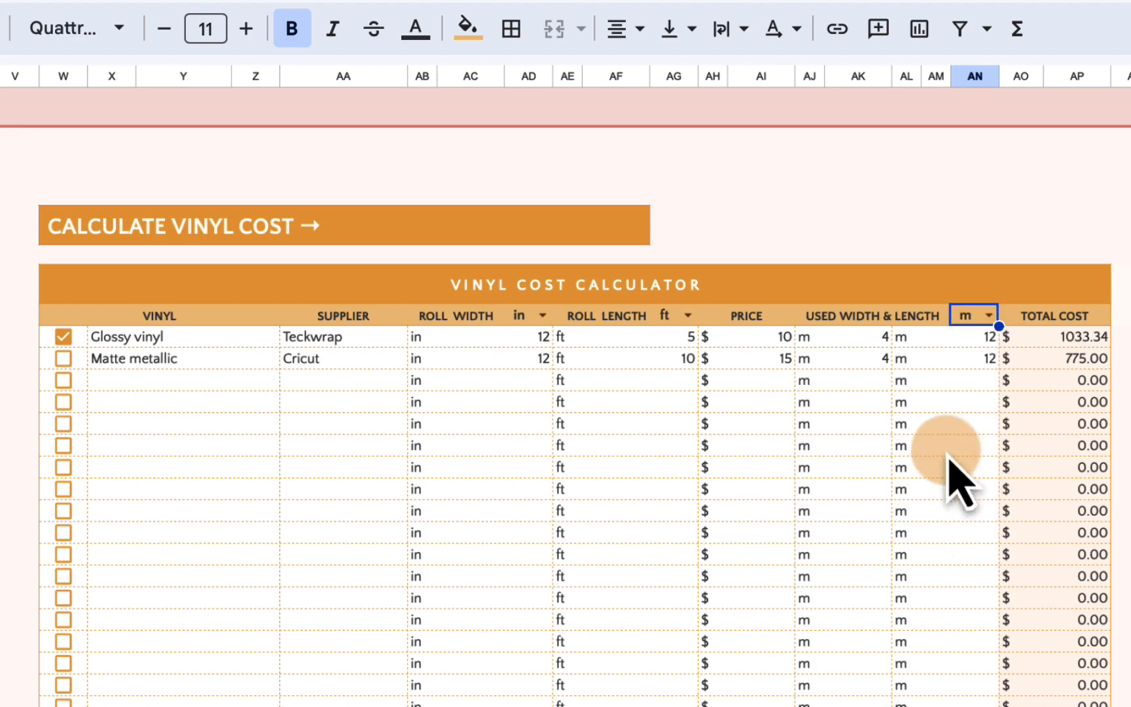
left_click(541, 319)
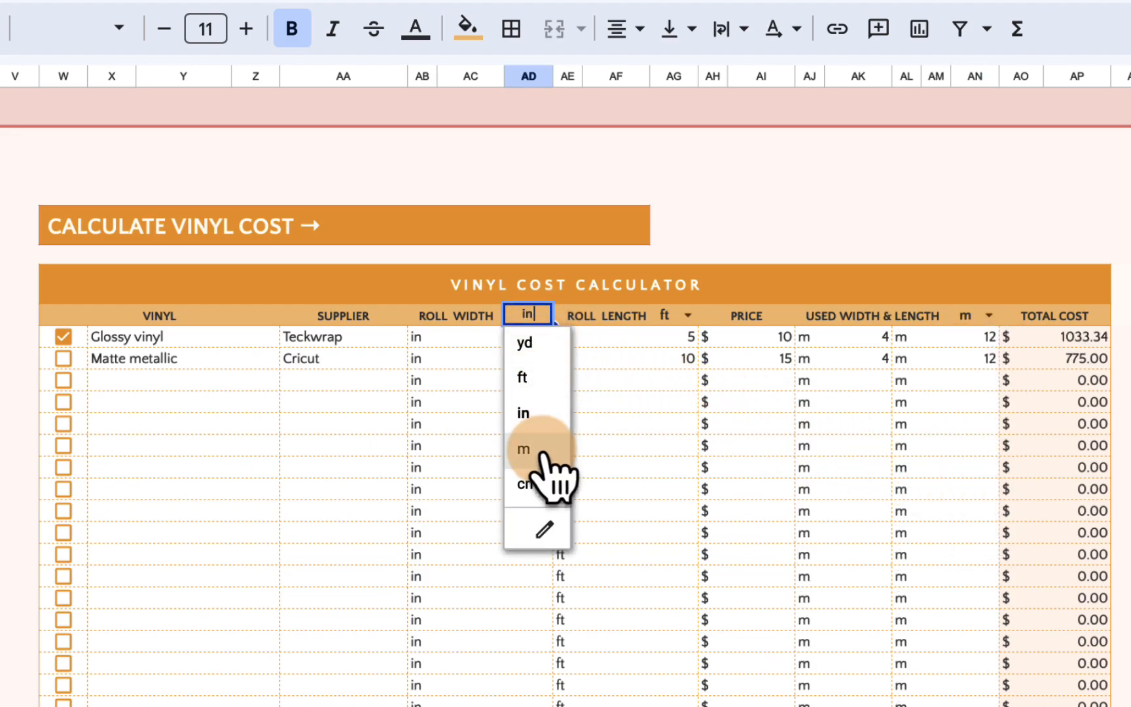
left_click(540, 485)
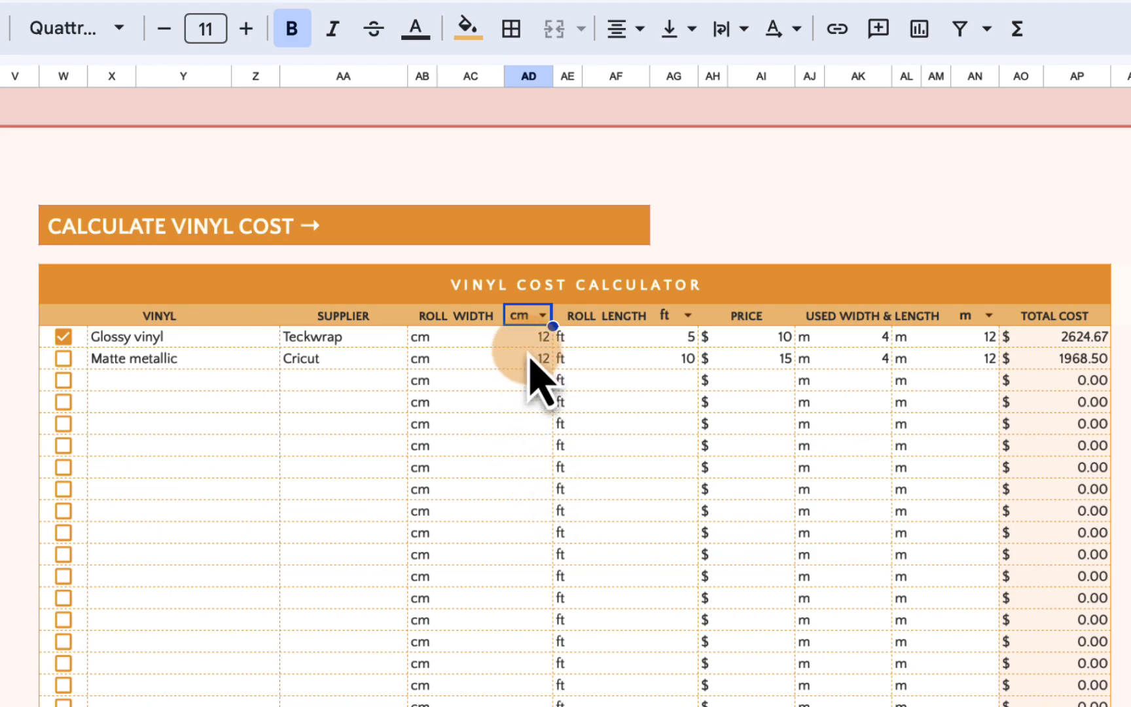
Step: Return the vinyl roll width and used width and length units to in, and include Matte metallic in the total vinyl cost
left_click(543, 317)
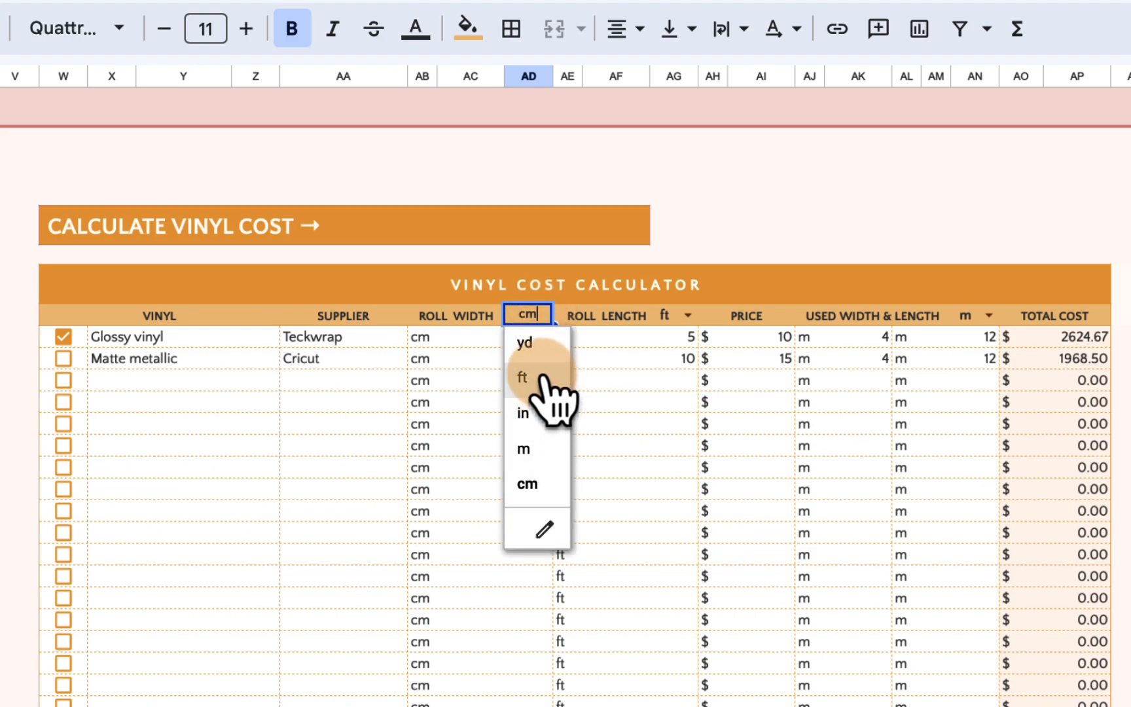
left_click(540, 414)
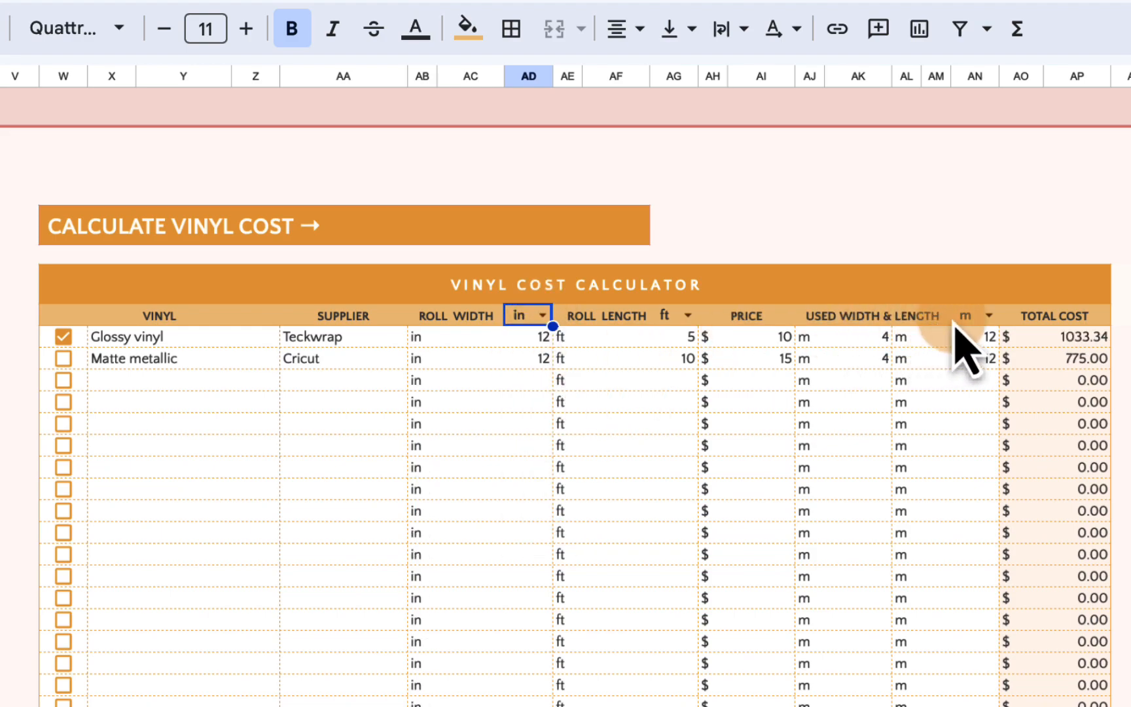
left_click(987, 320)
left_click(994, 415)
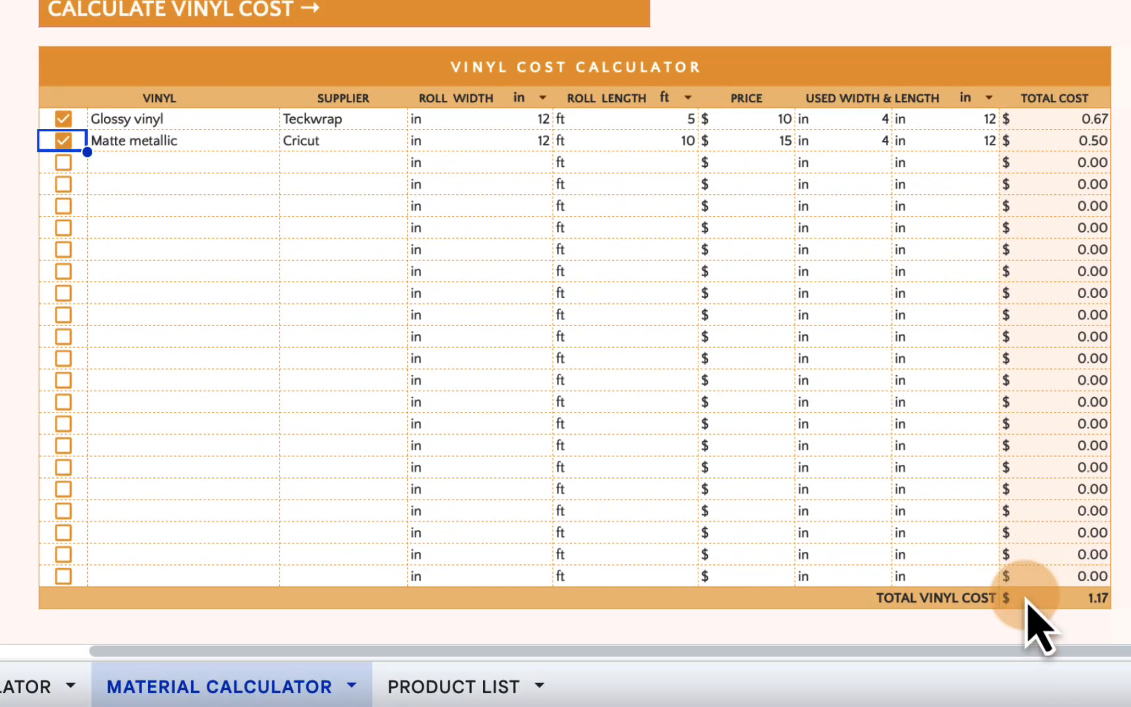
Step: In the fabric cost calculator, examine the available fabric width and fabric length units and the Cotton price
scroll(1027, 606, "down", 10)
scroll(1037, 622, "down", 4)
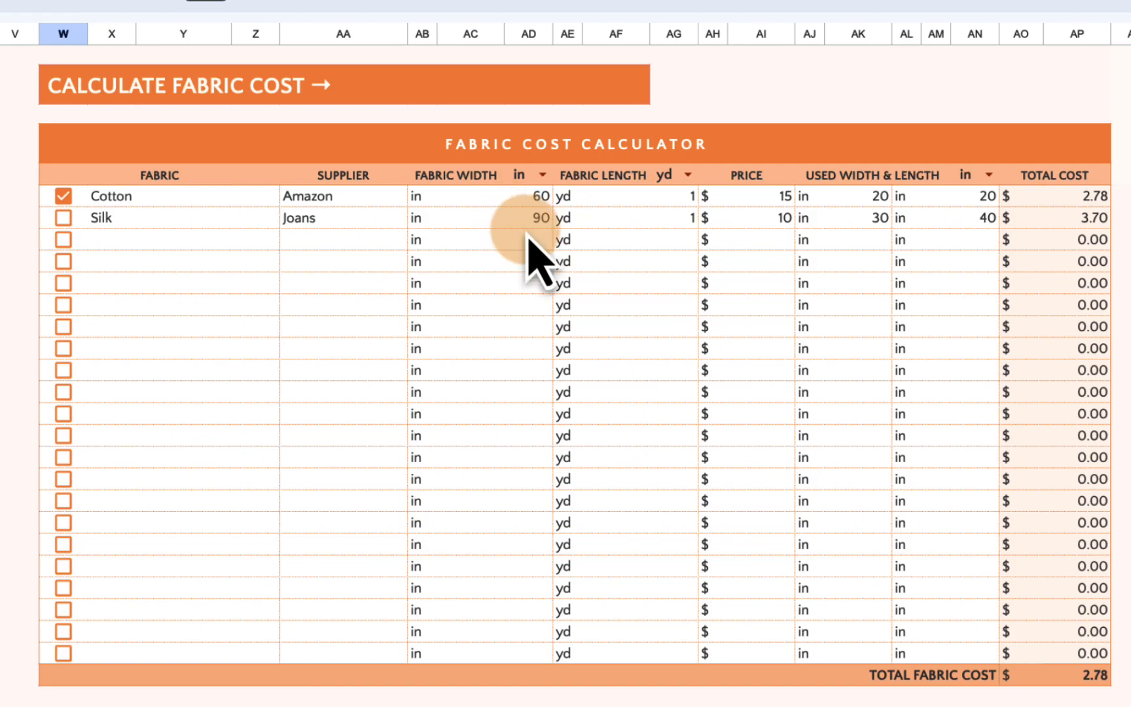
double_click(544, 175)
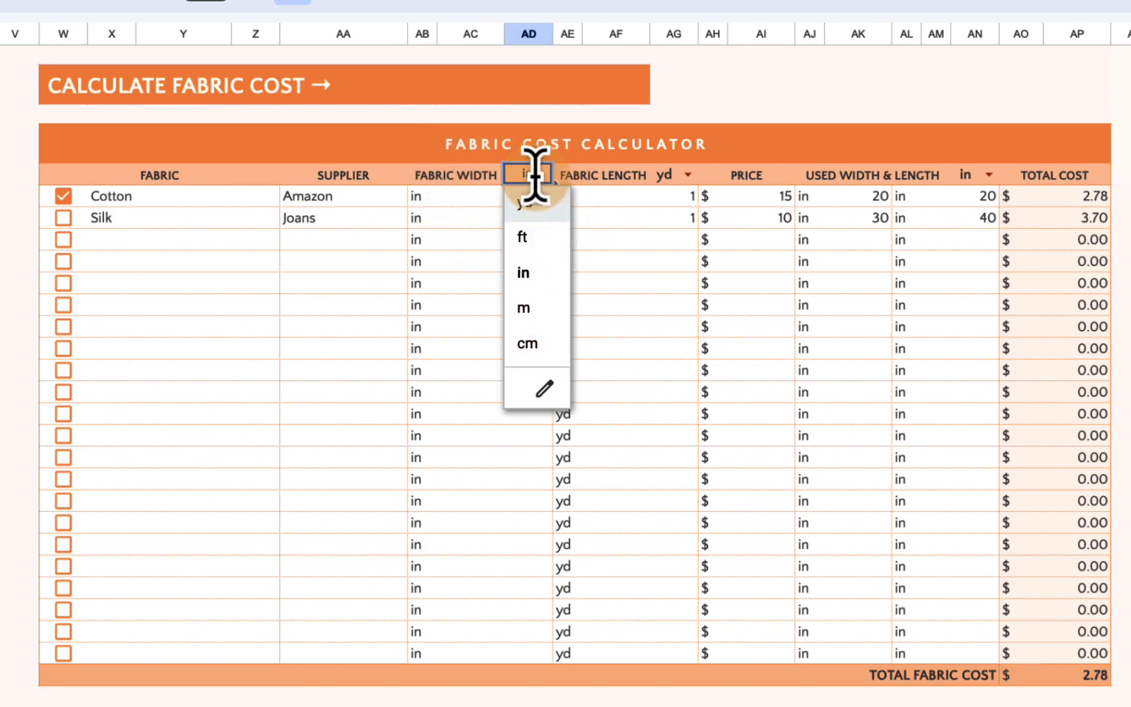
left_click(688, 175)
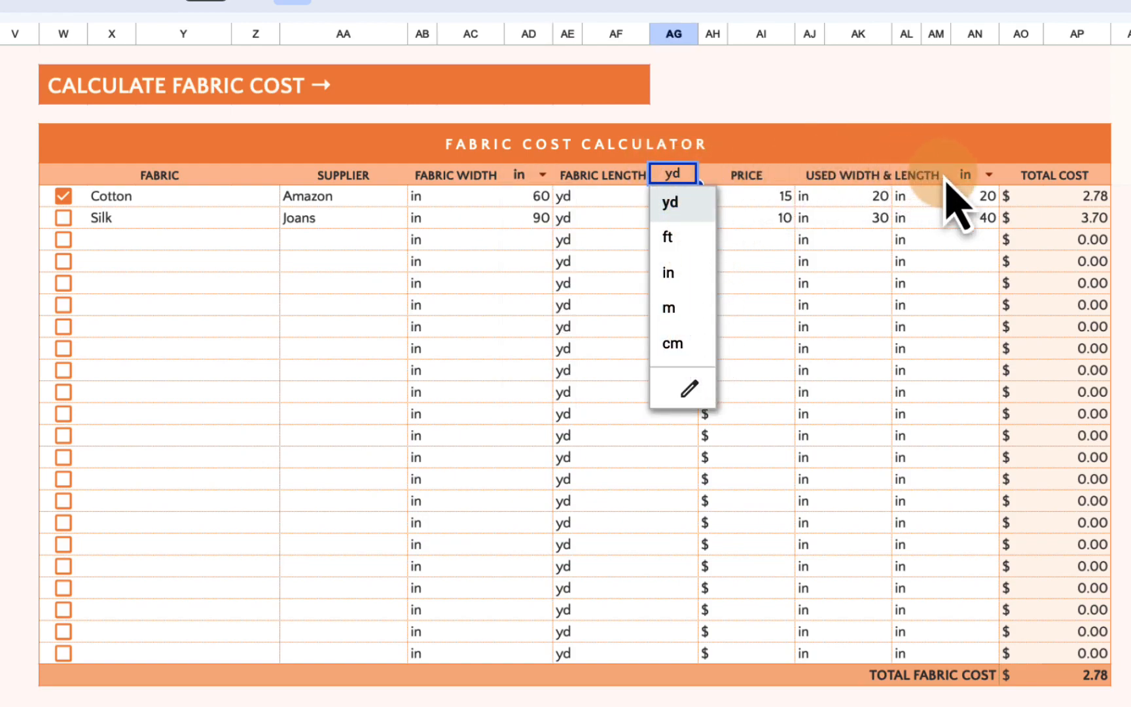
left_click(761, 196)
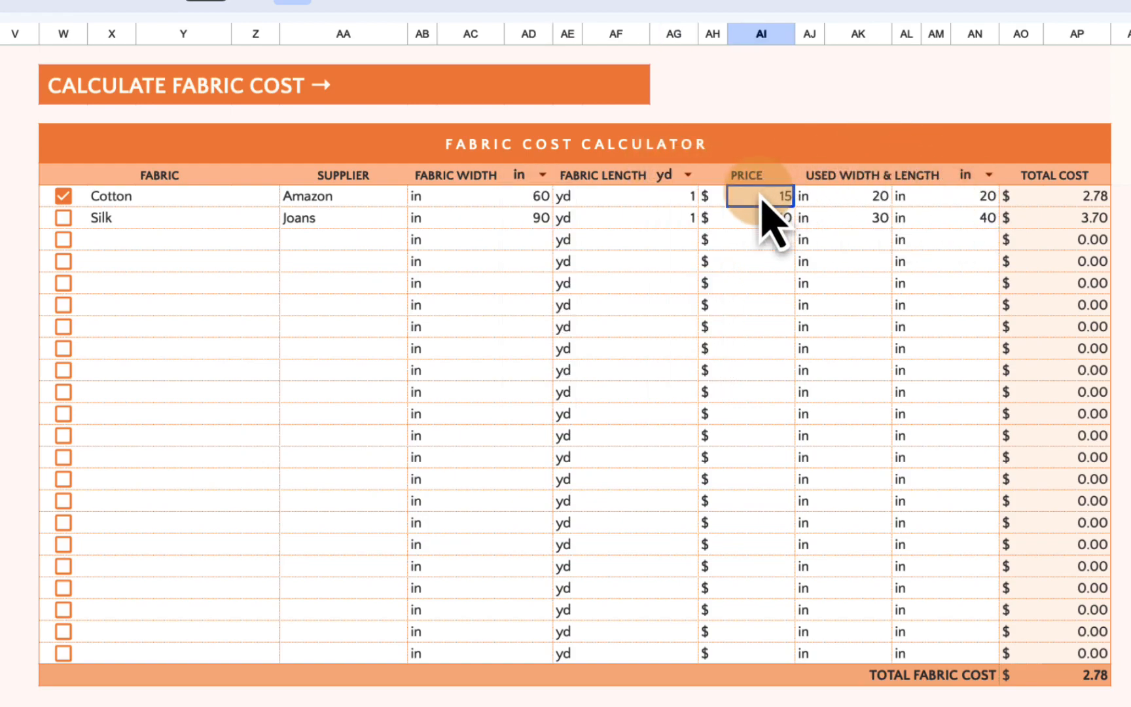
Step: Try ft as the fabric's used width and length unit before restoring in, and include Silk in the total fabric cost
left_click(989, 176)
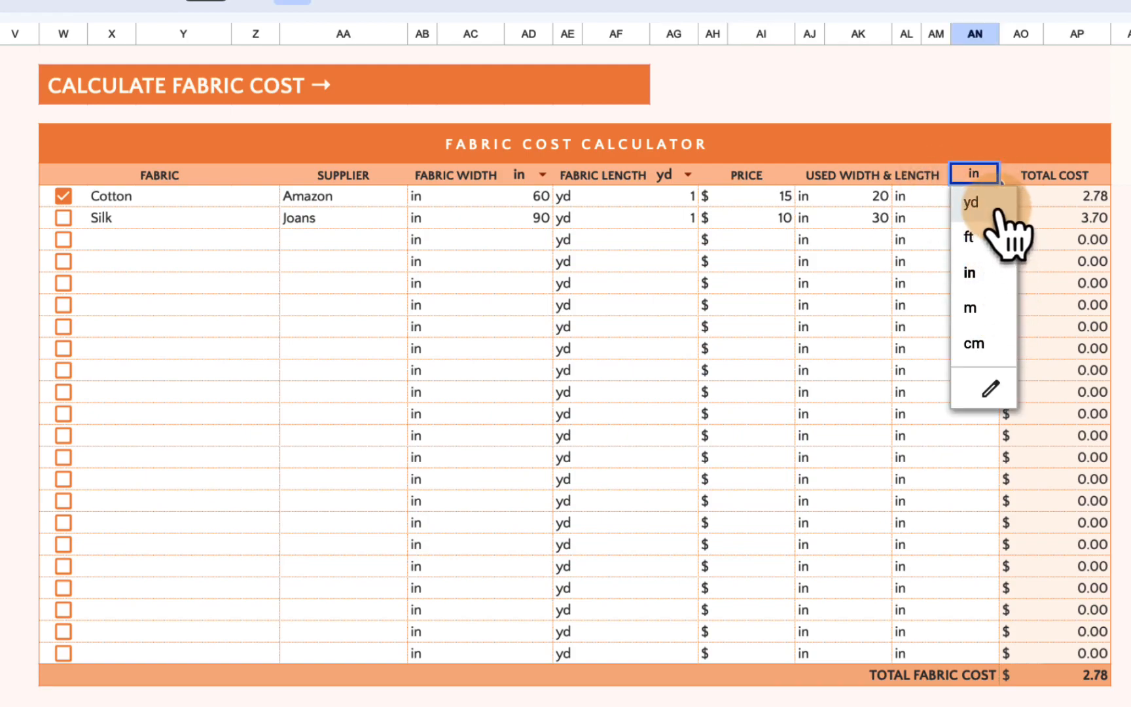
left_click(999, 237)
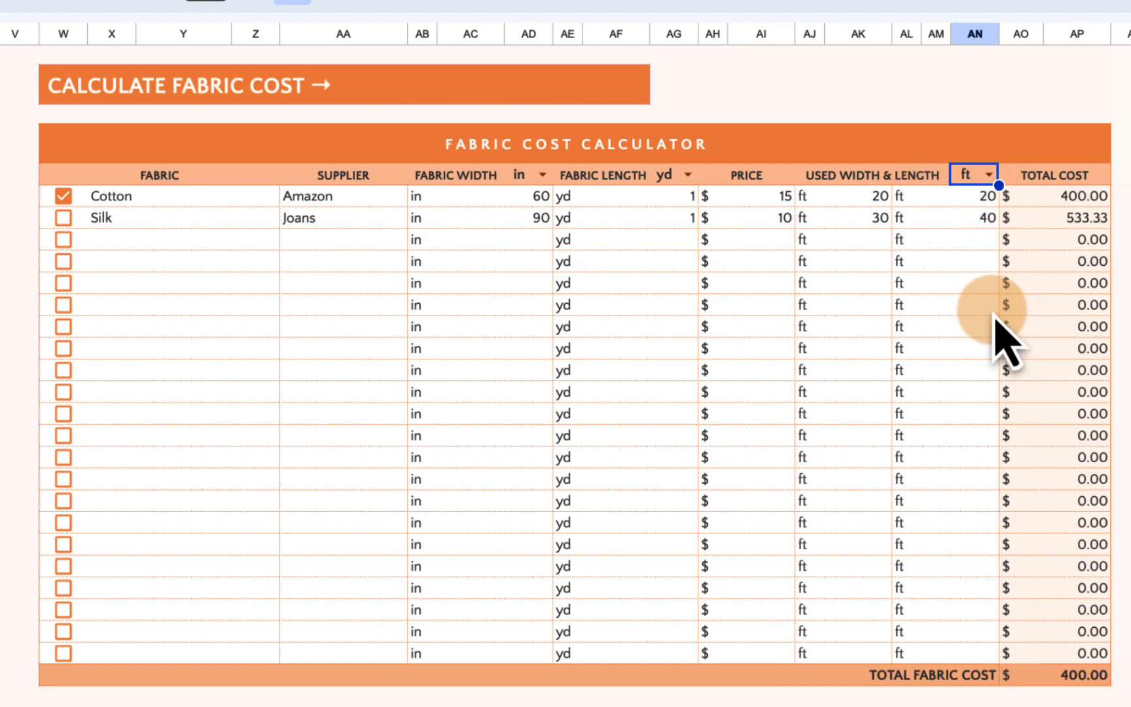
left_click(988, 176)
left_click(987, 274)
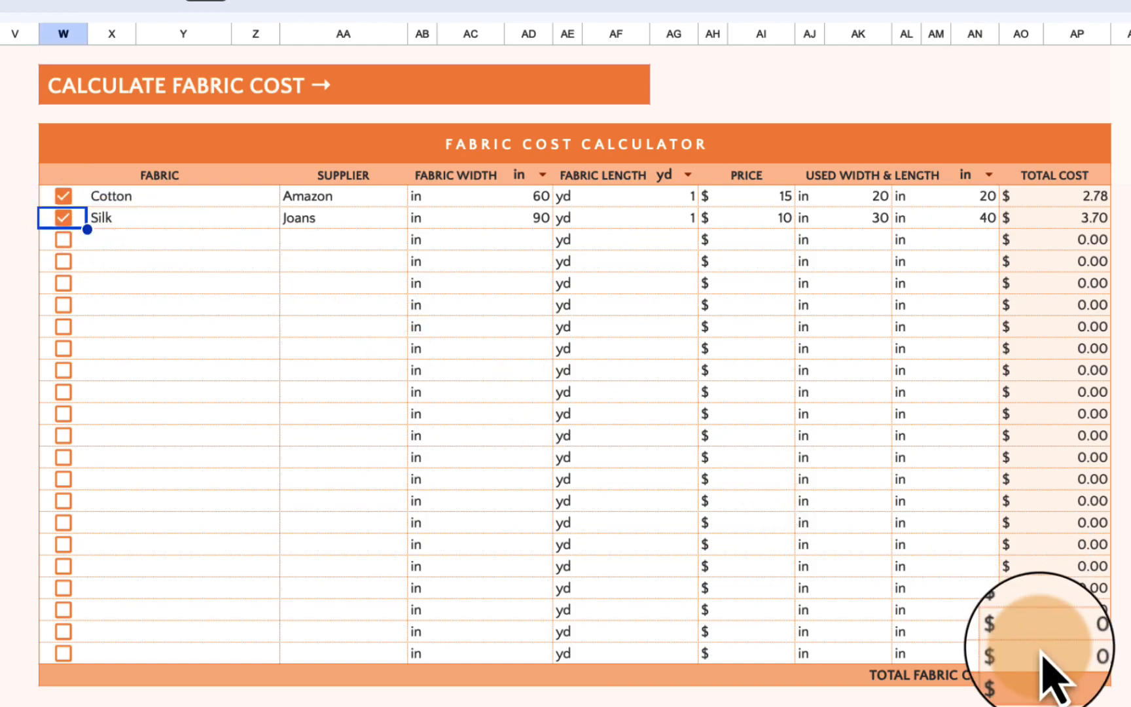
Step: In the chain/rope cost calculator, check the purchased and used amount units, keeping in for the used amount, and include Silver plated chain in the total
scroll(1040, 661, "down", 10)
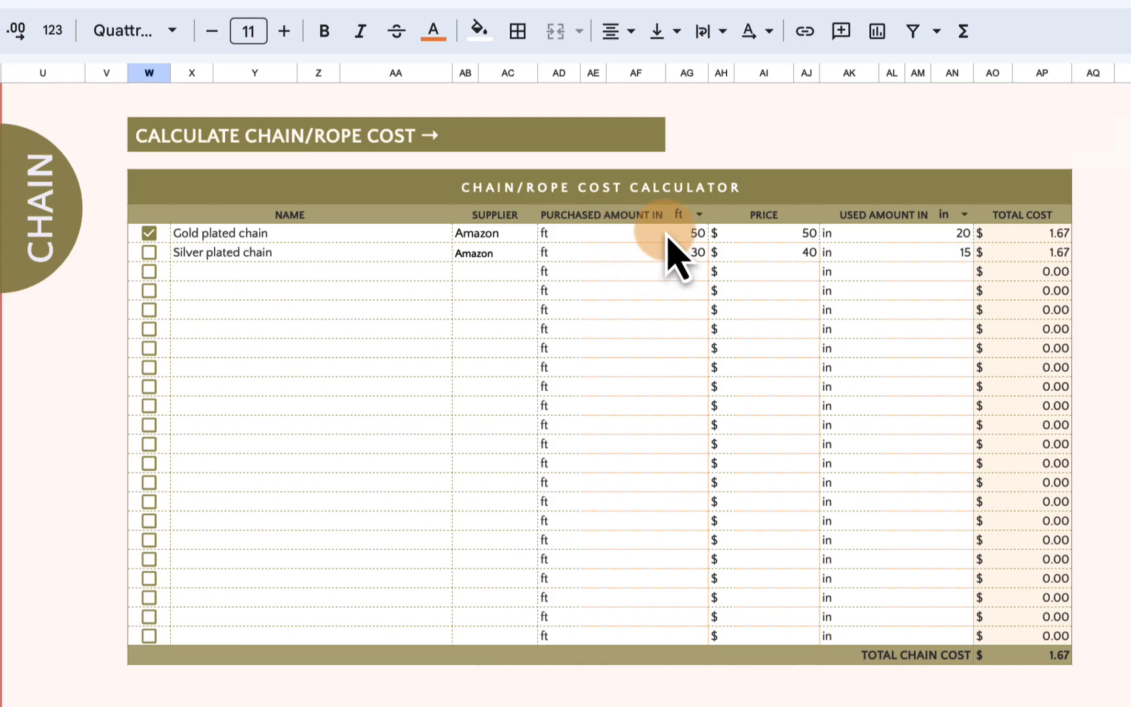
left_click(699, 215)
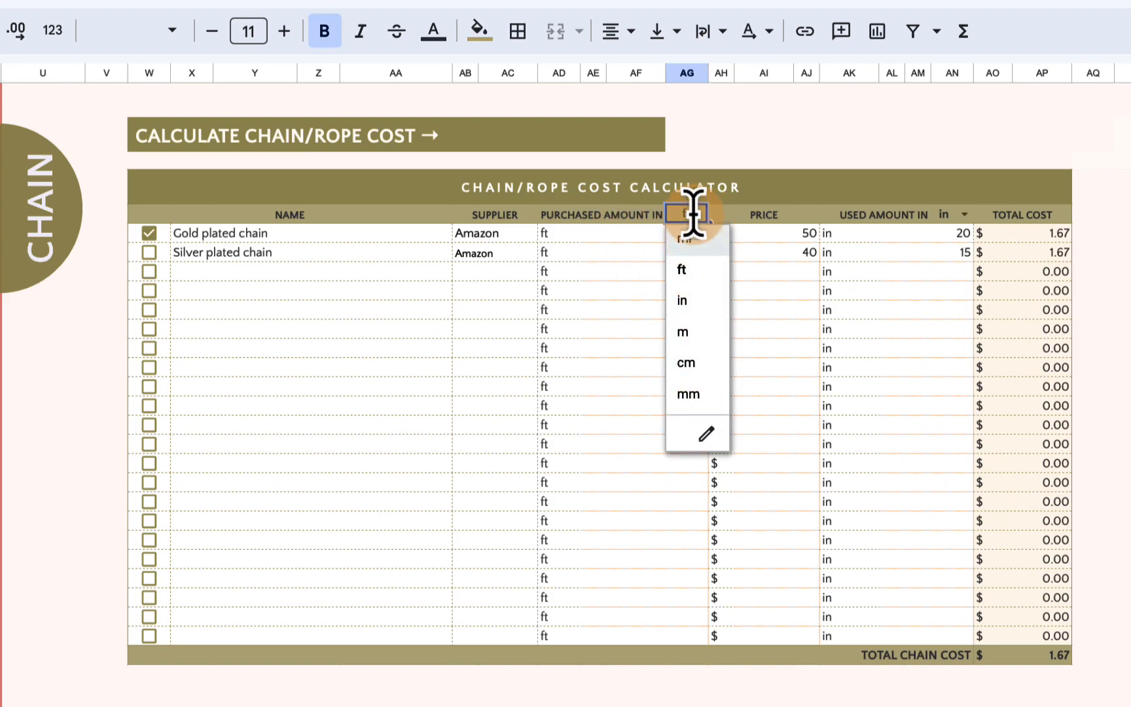
left_click(797, 235)
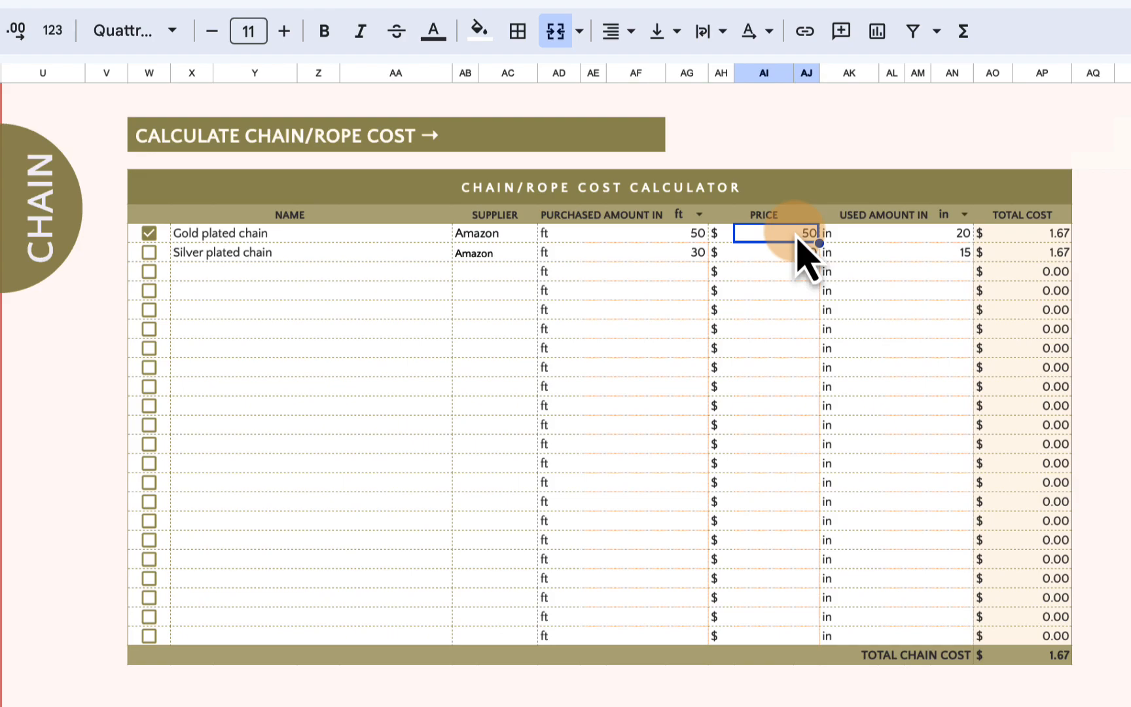
left_click(960, 215)
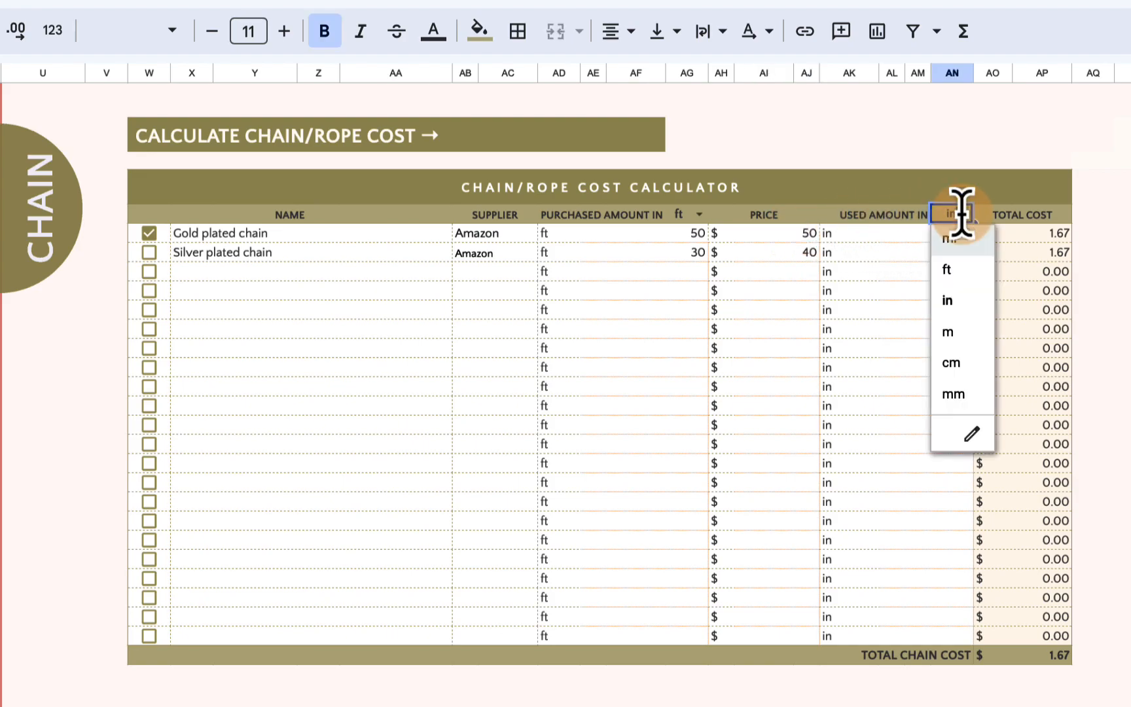
left_click(964, 305)
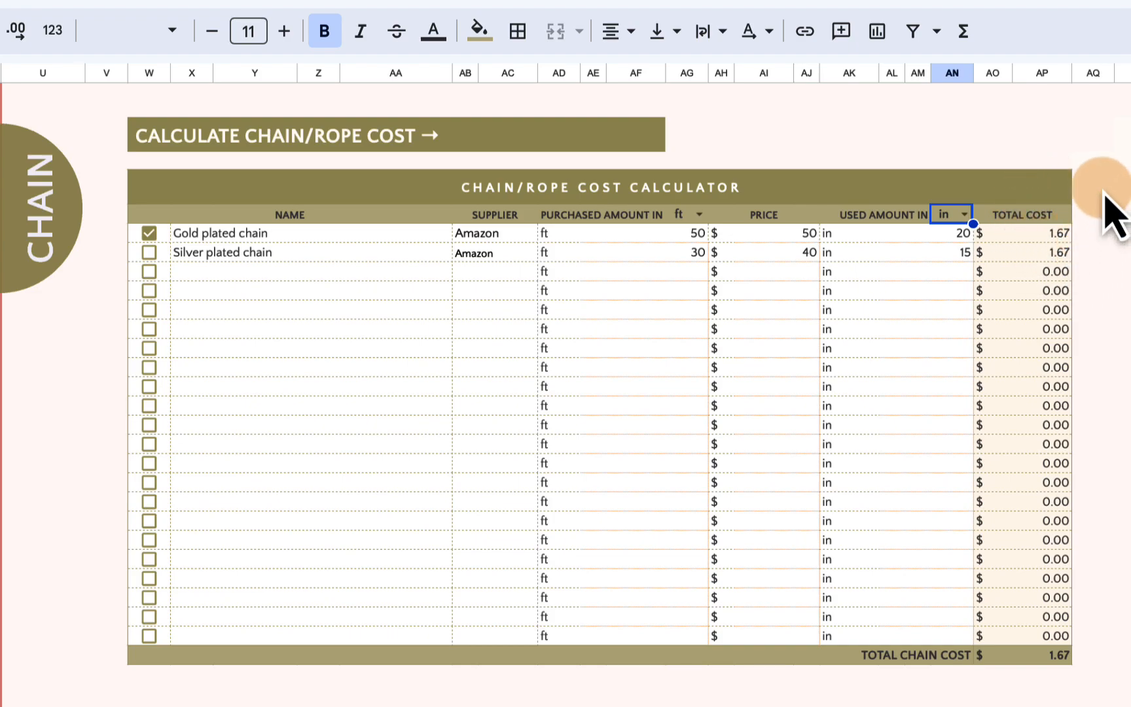
left_click(149, 252)
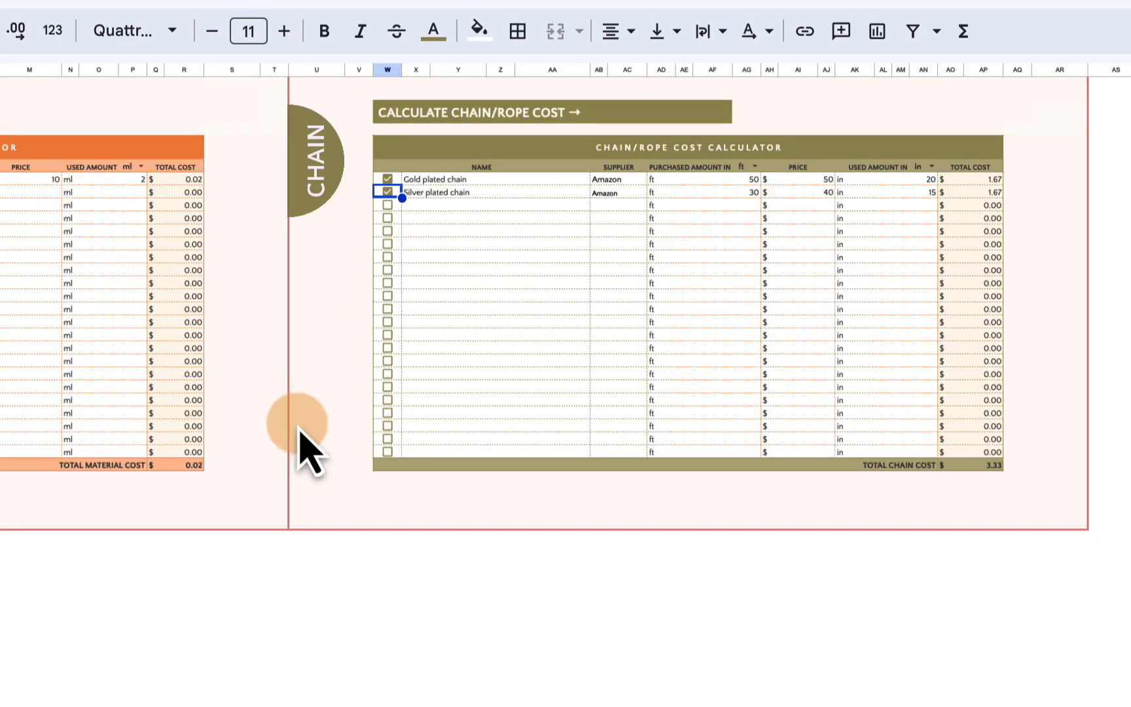
Step: Review the completed material calculators and examine the cost and profits table on the Product List sheet
scroll(297, 430, "up", 4)
scroll(318, 592, "up", 5)
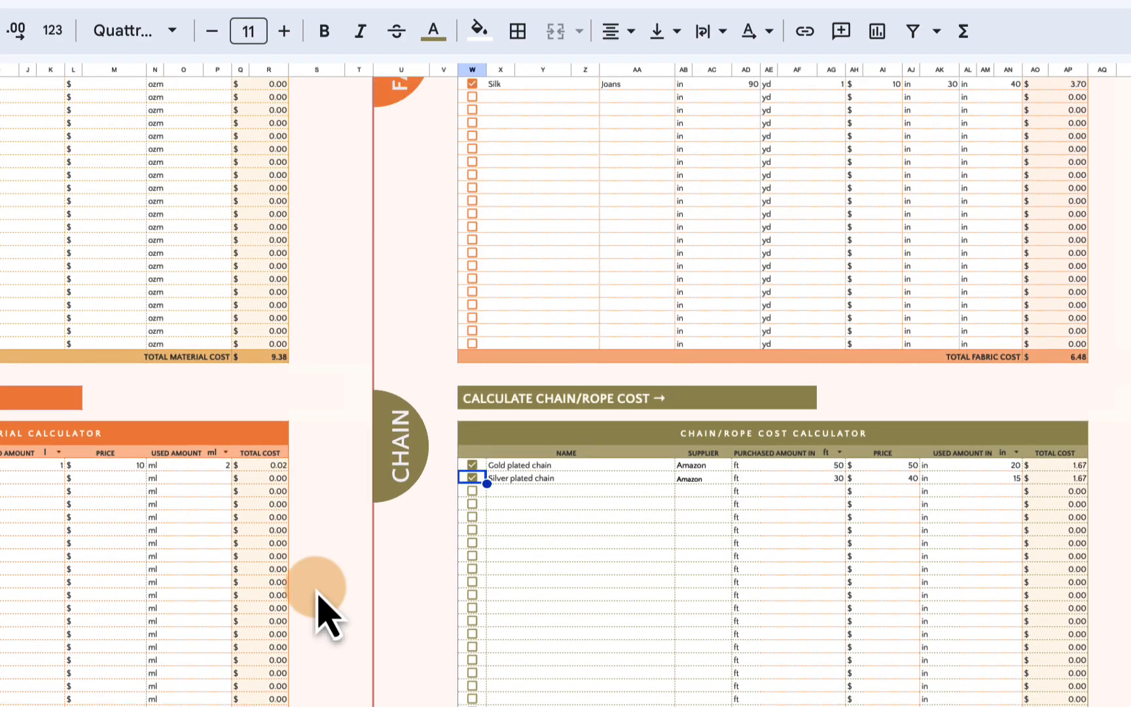
scroll(318, 592, "up", 5)
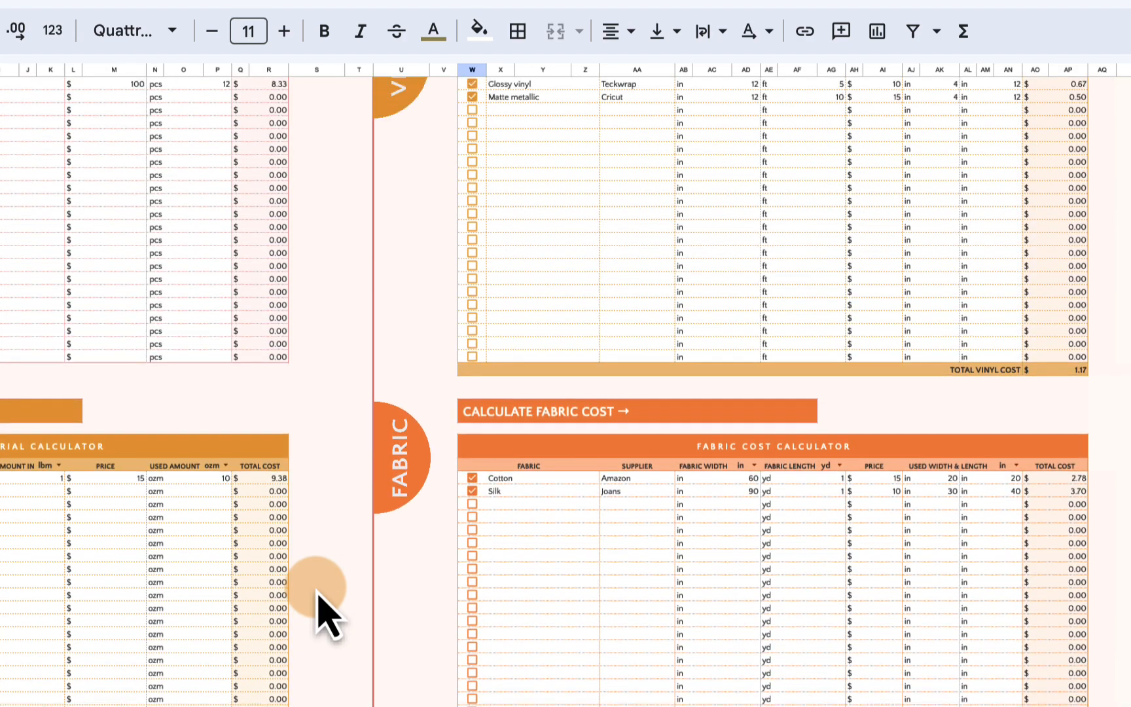
scroll(317, 592, "up", 4)
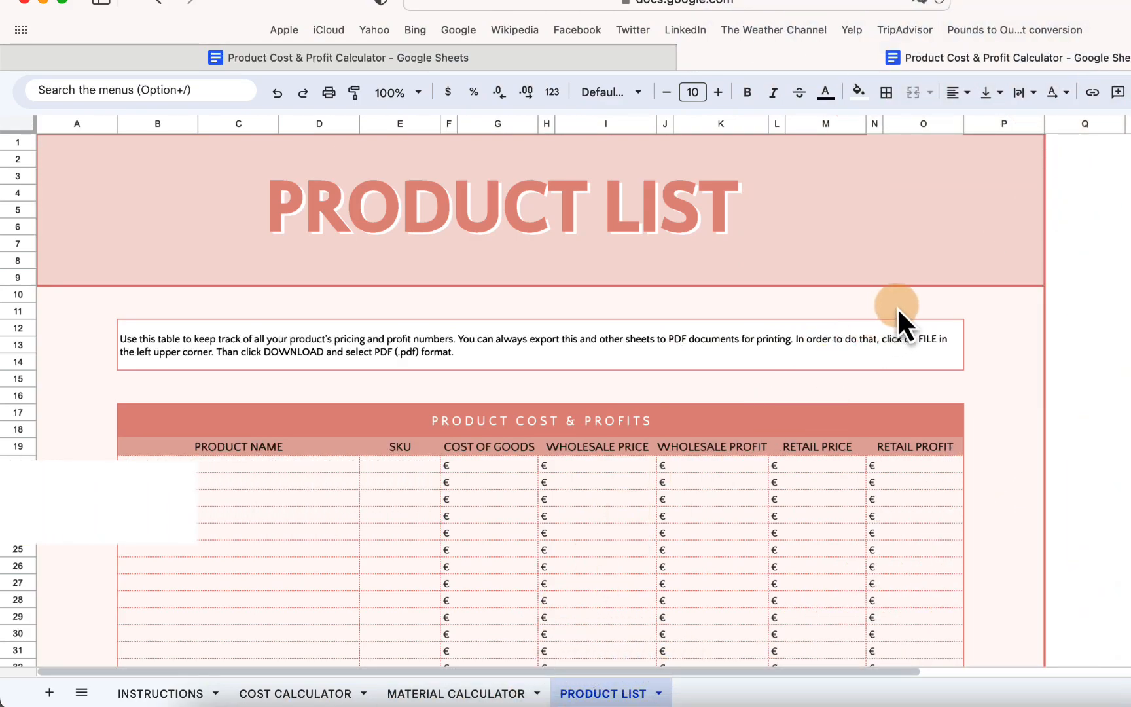
scroll(982, 274, "down", 2)
scroll(980, 270, "down", 5)
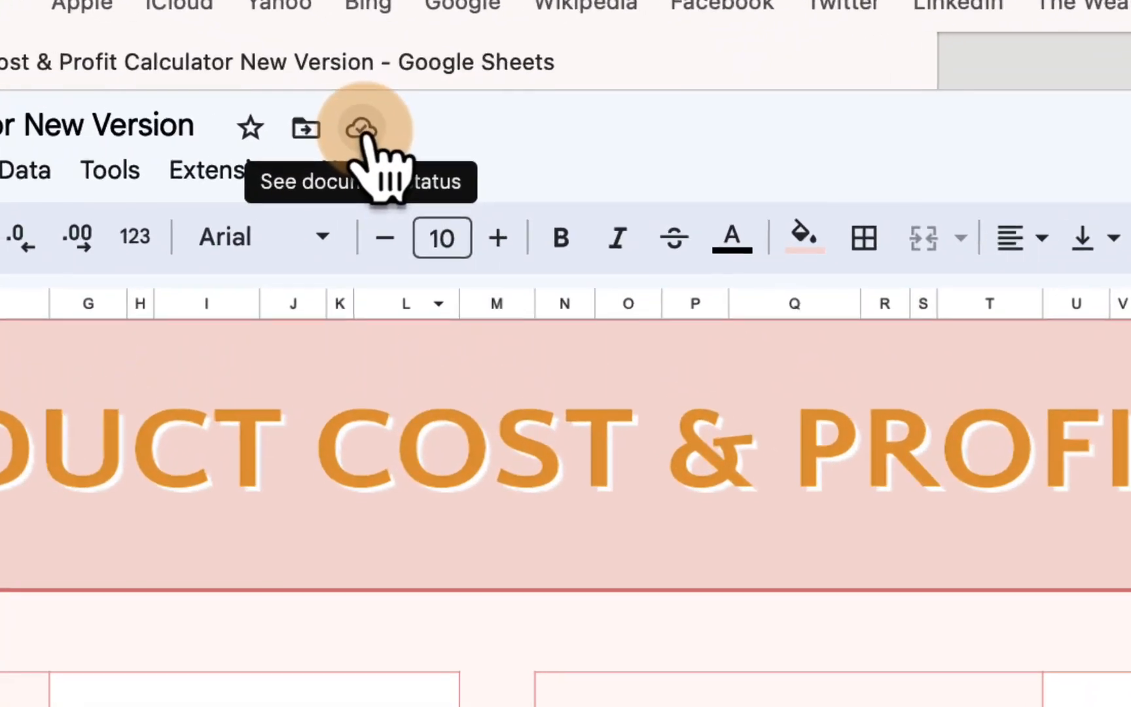
Step: Check the document's save status and set the cost calculator sheet's zoom to 50%
left_click(400, 107)
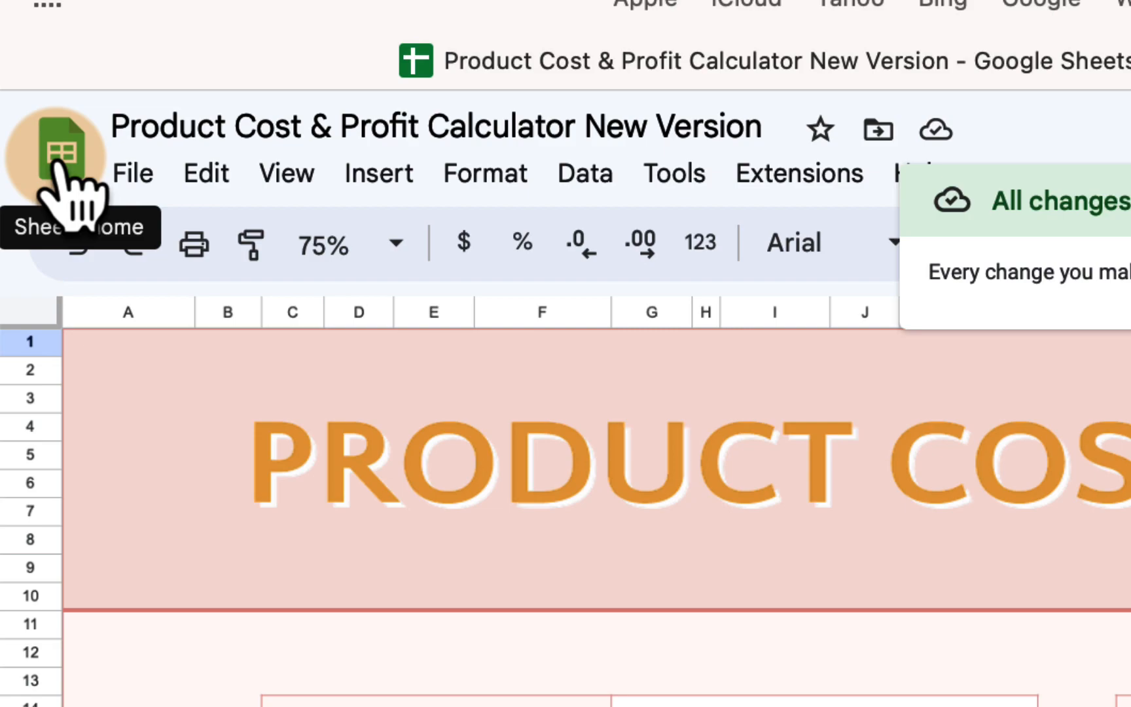
left_click(394, 243)
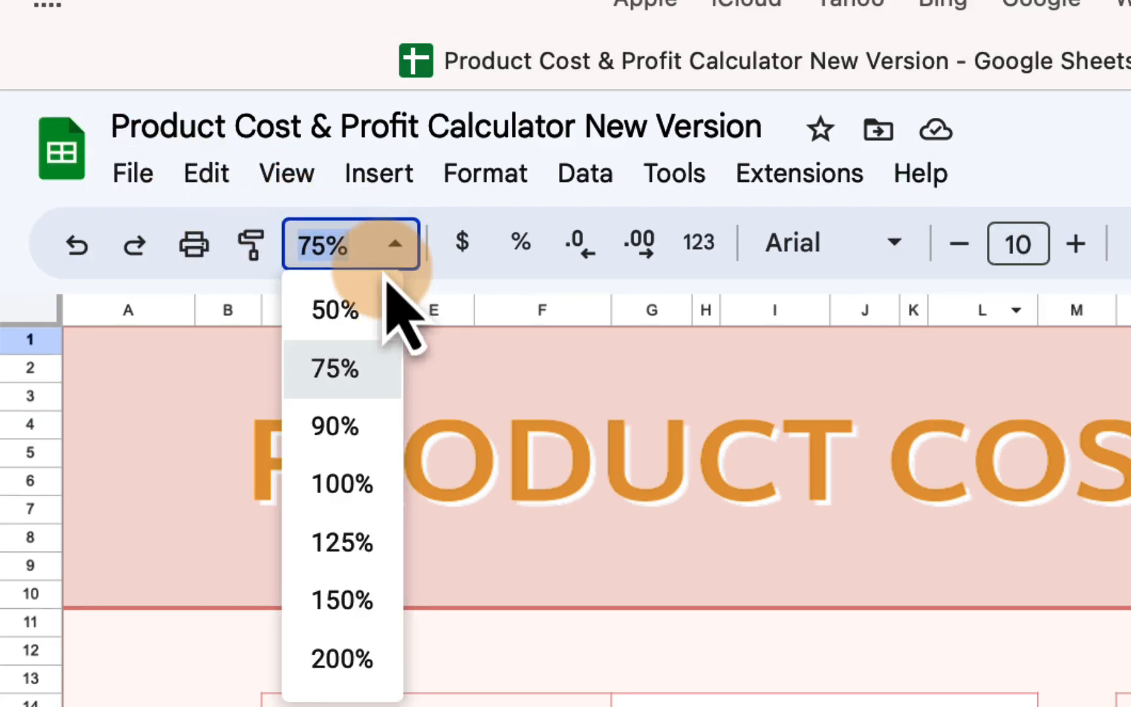
left_click(359, 311)
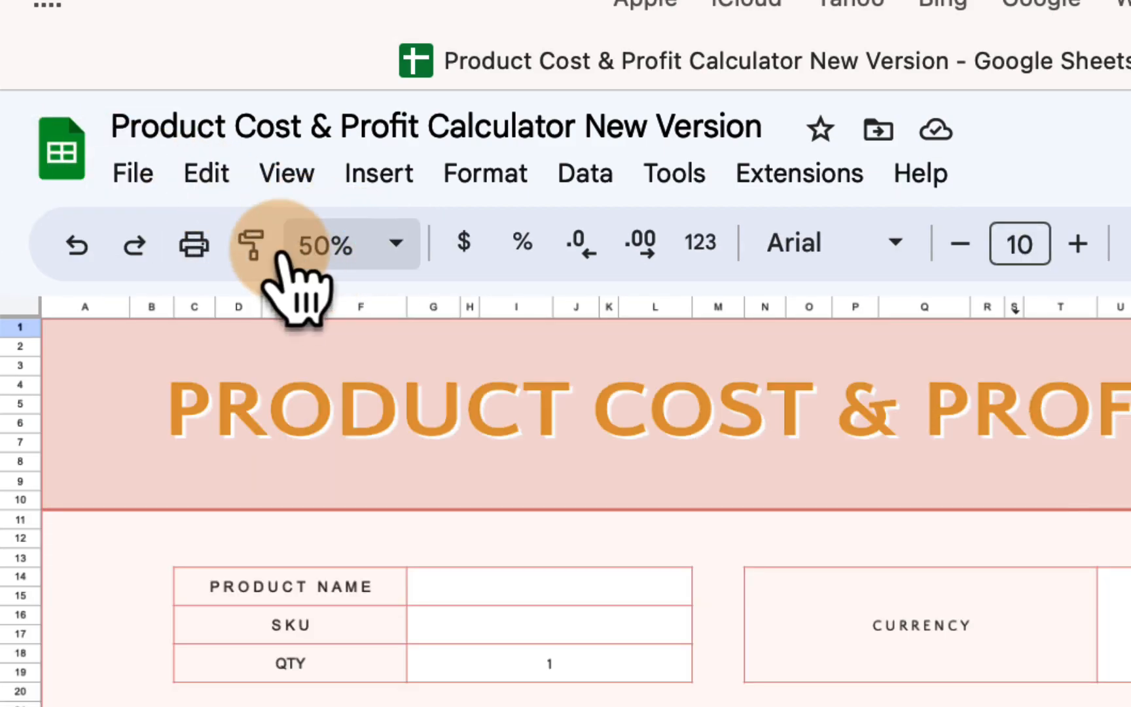
Step: Generate a print PDF of the current sheet, trying Normal (100%) scale before restoring Fit to width
left_click(141, 176)
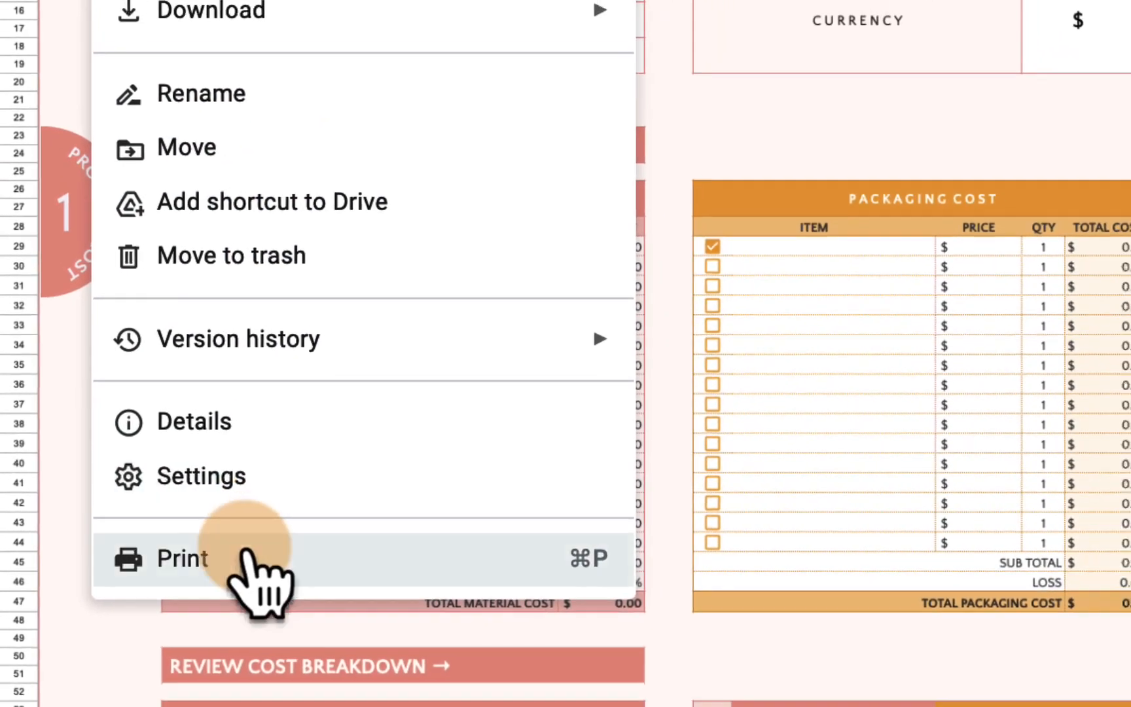
left_click(252, 576)
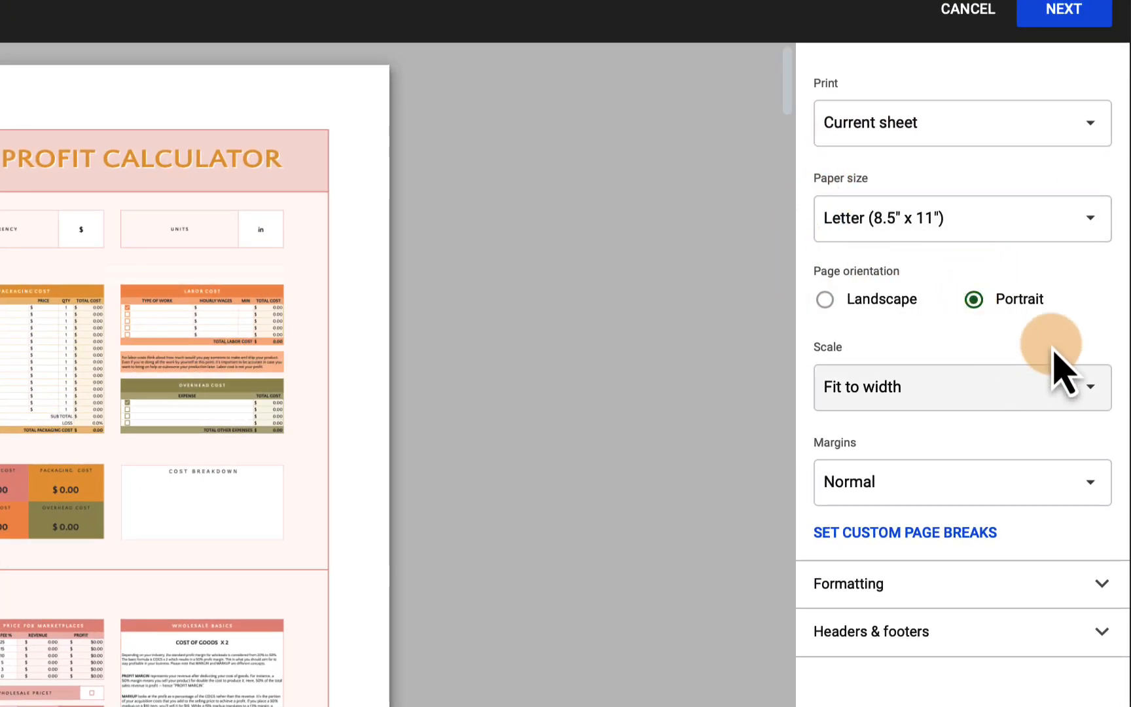
left_click(923, 392)
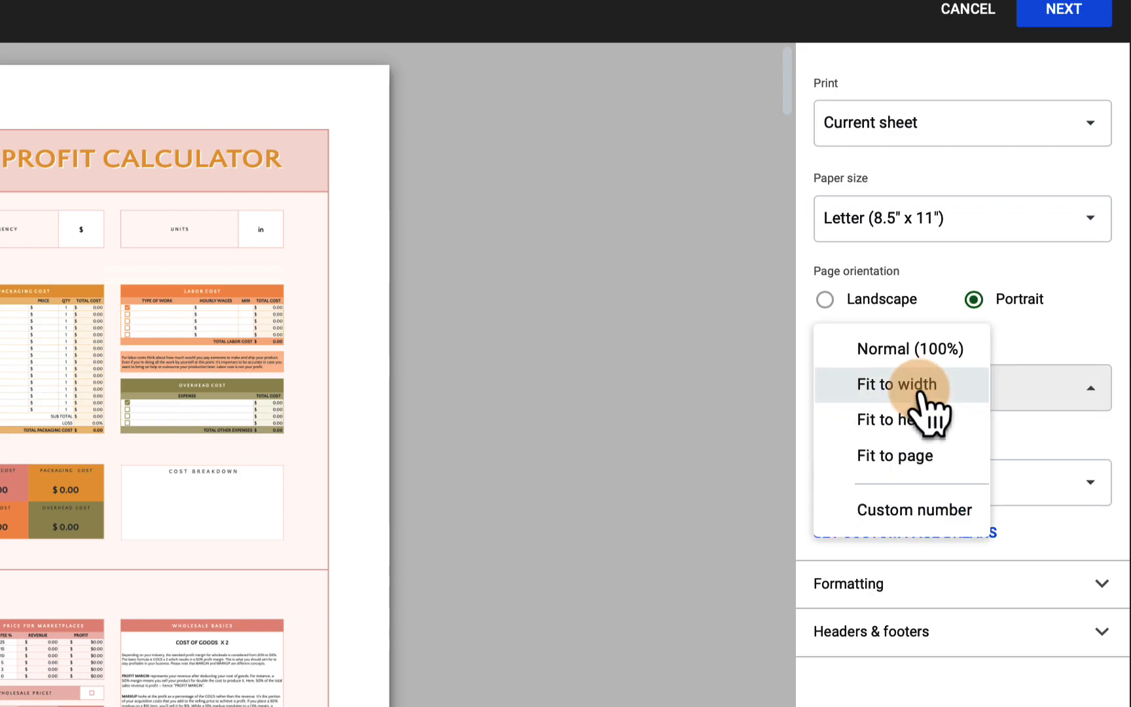
left_click(911, 357)
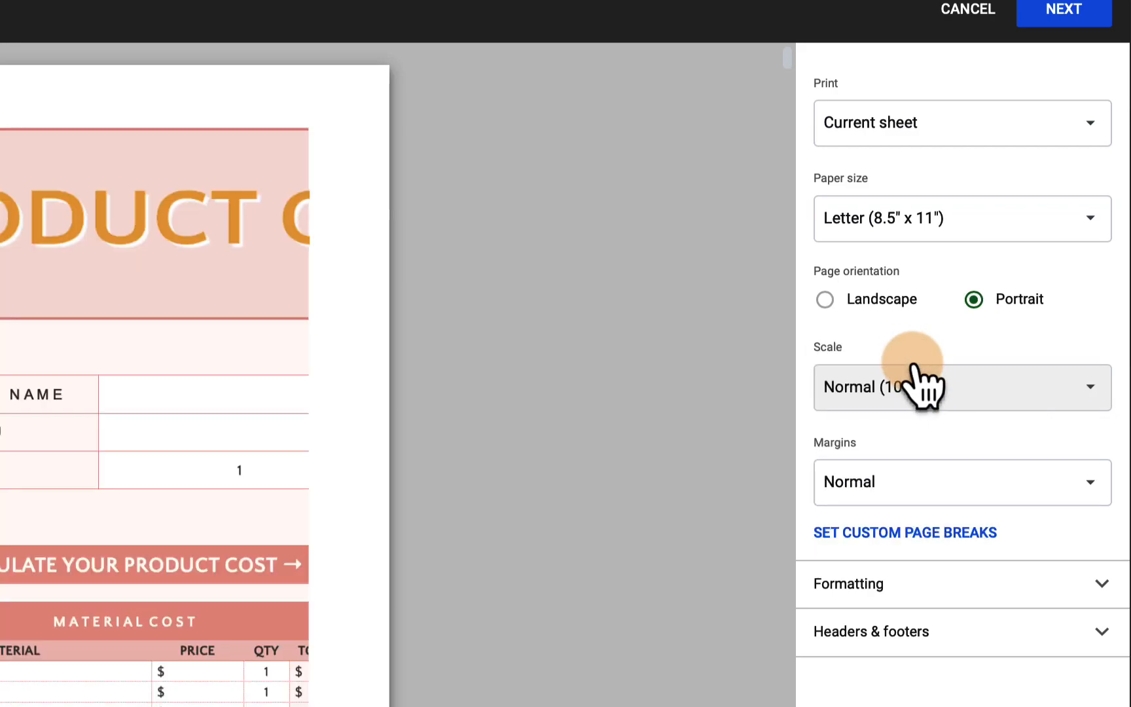
left_click(924, 391)
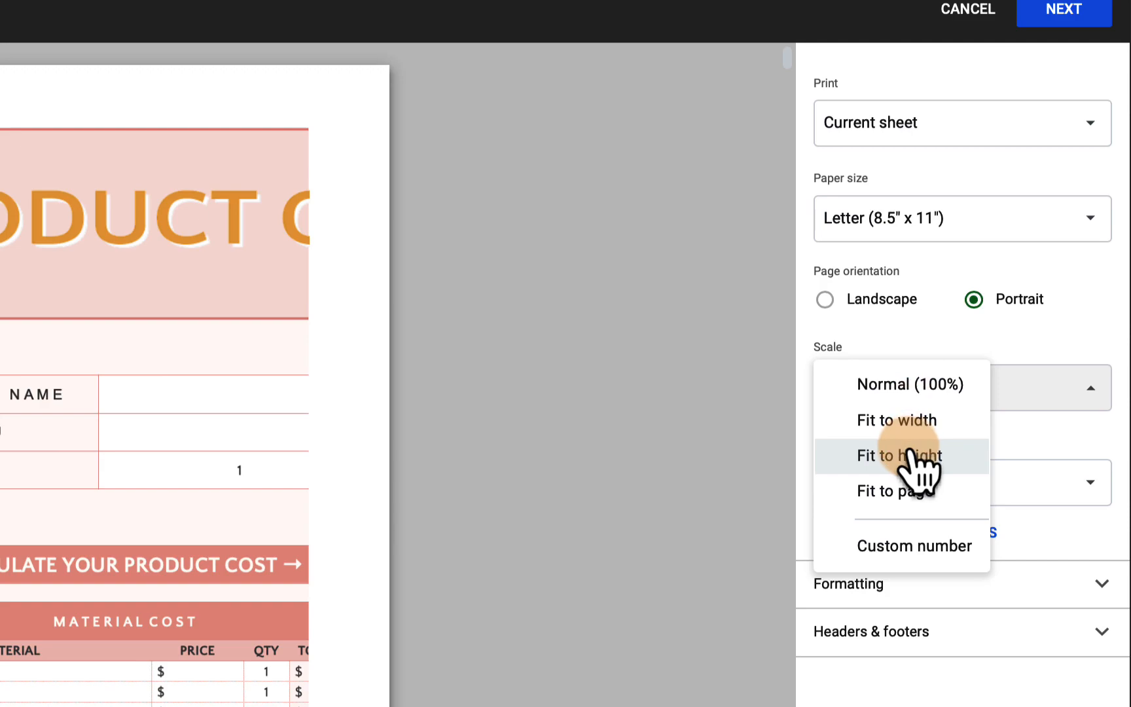
left_click(910, 422)
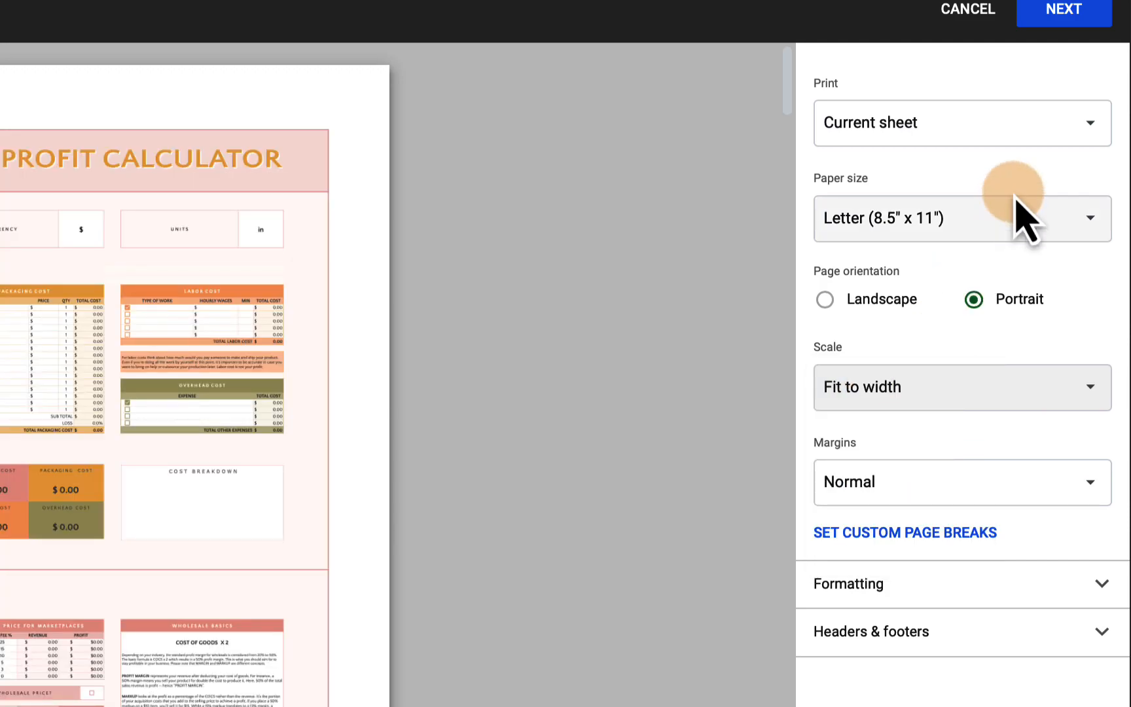
left_click(1049, 18)
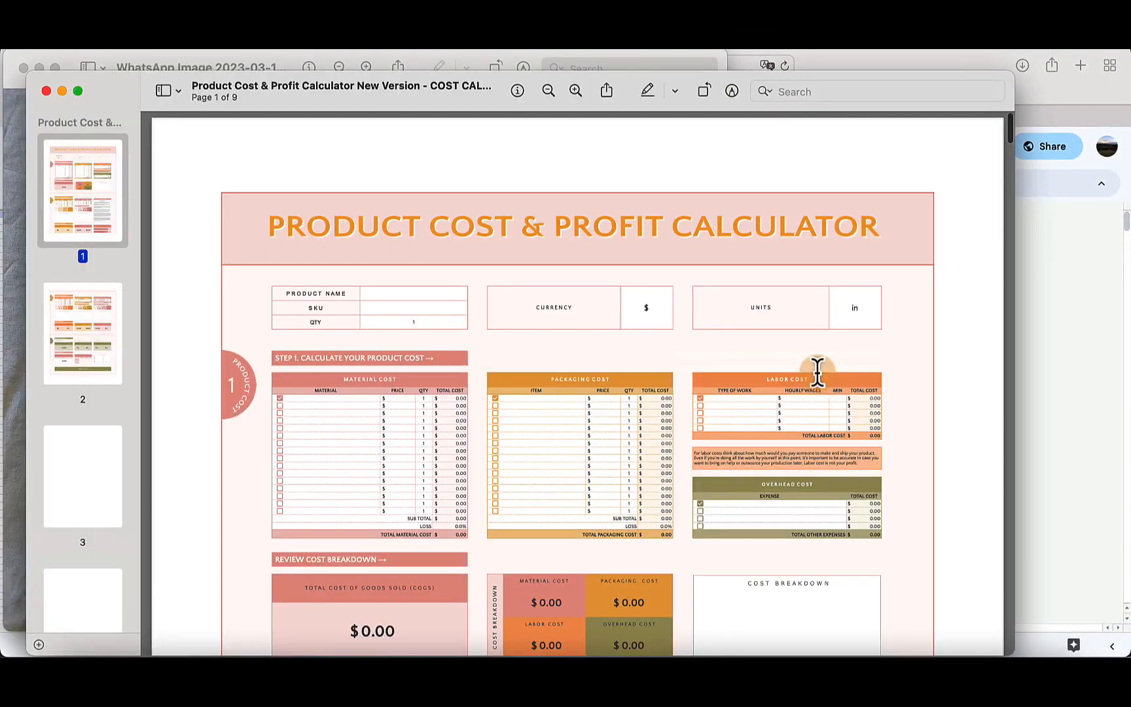
Step: Look through the generated PDF and delete its blank pages from page 3 onward
scroll(508, 301, "down", 10)
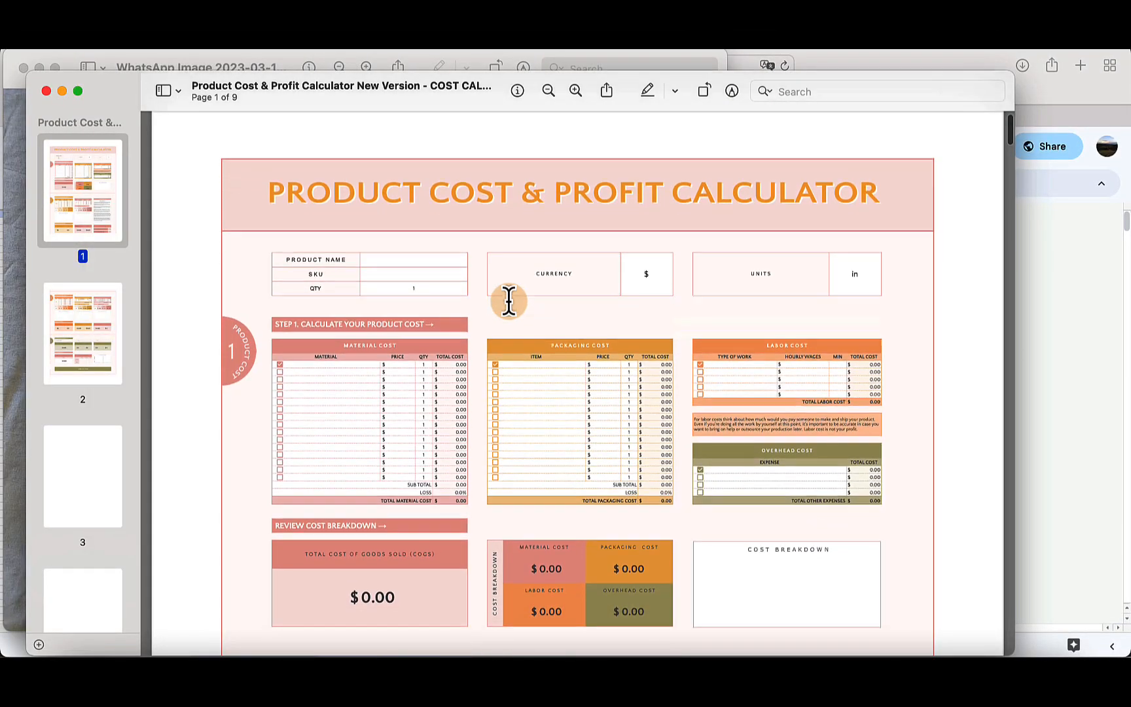
scroll(509, 301, "down", 10)
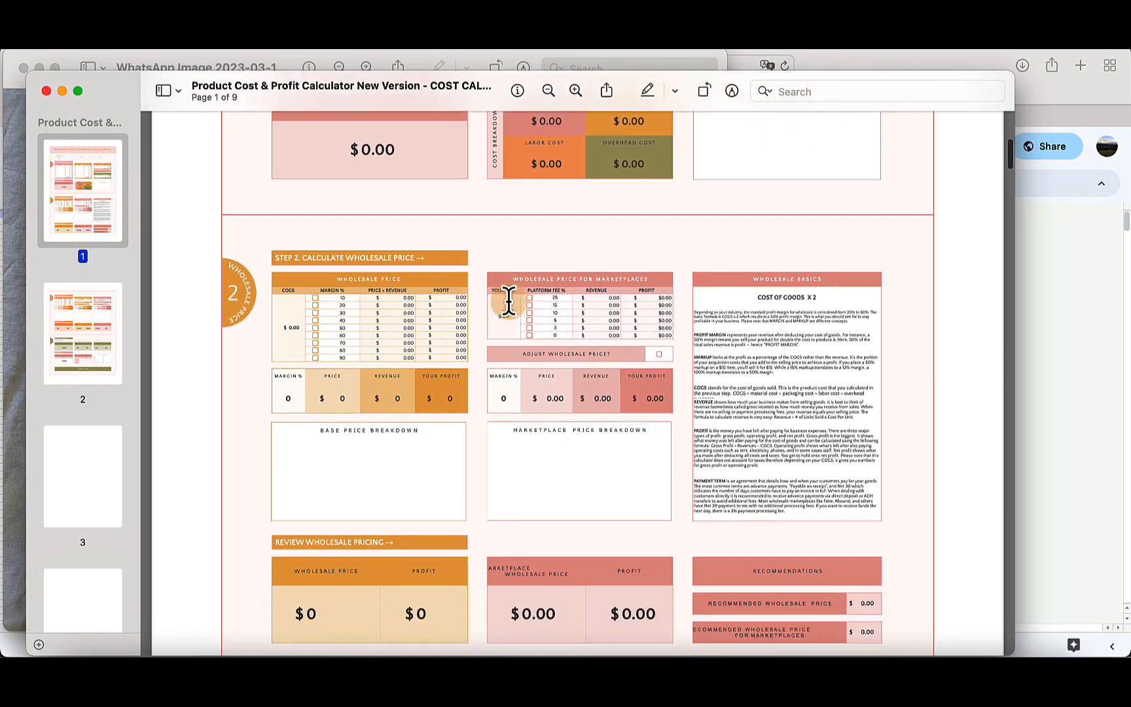
left_click(111, 472)
key("Delete")
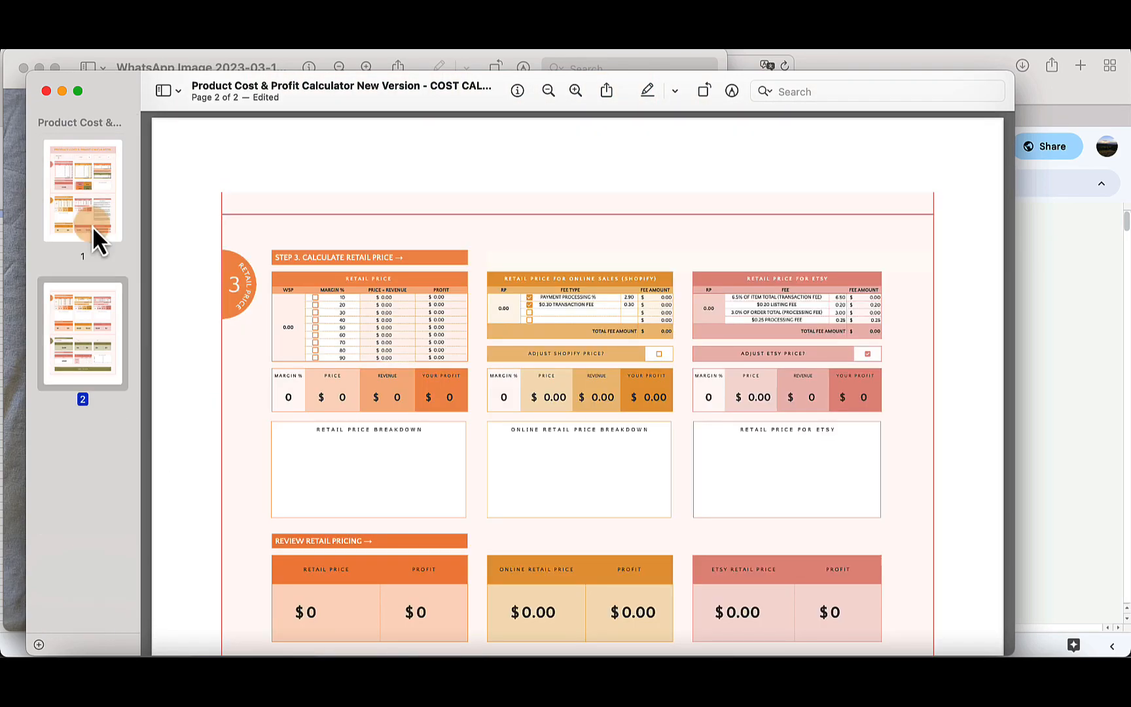
Step: Return to the PDF's first page and examine the export options with PDF as the format, then cancel the export
left_click(91, 222)
left_click(121, 46)
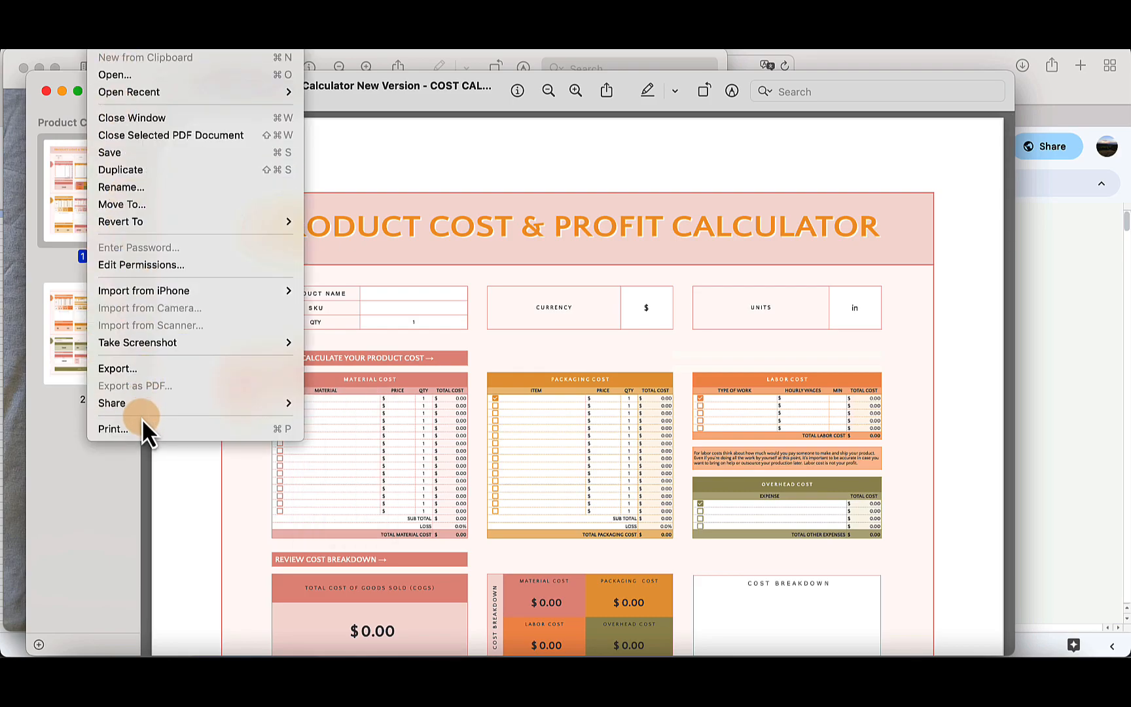
left_click(154, 371)
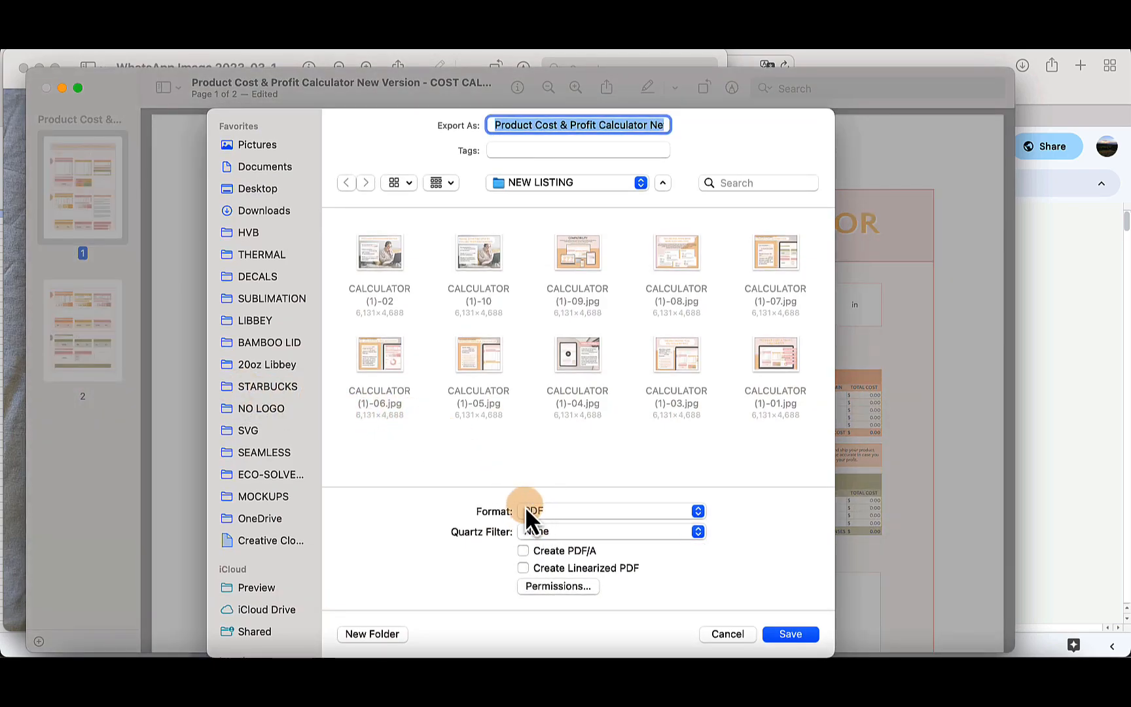
left_click(727, 635)
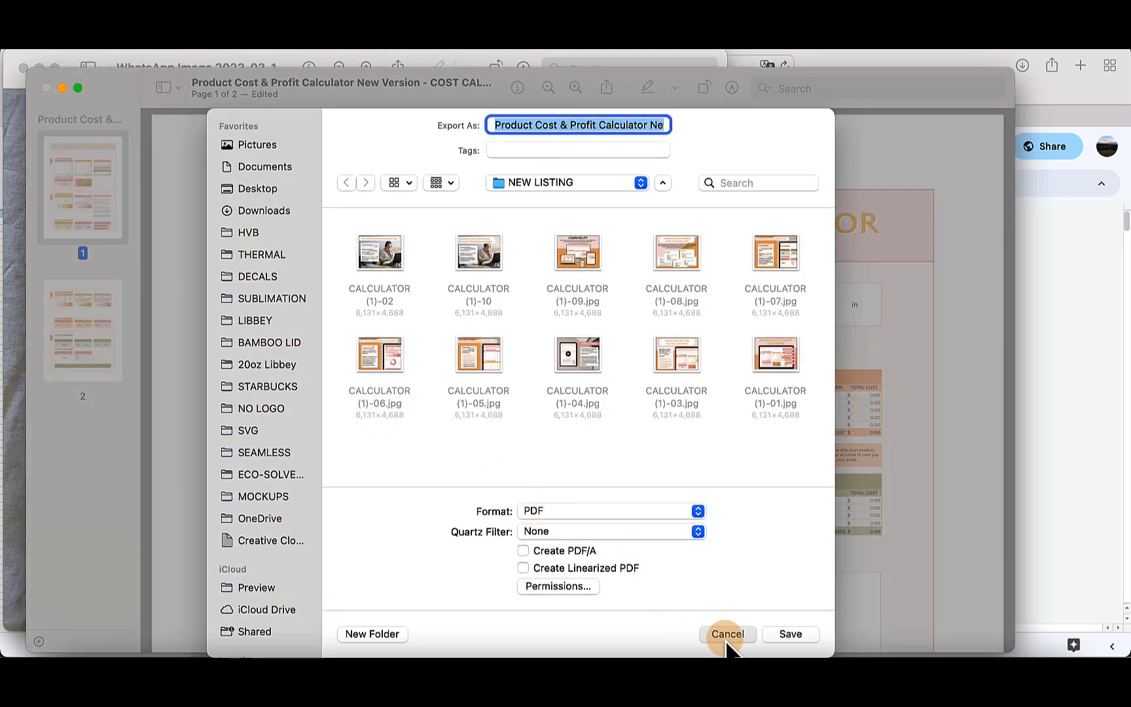